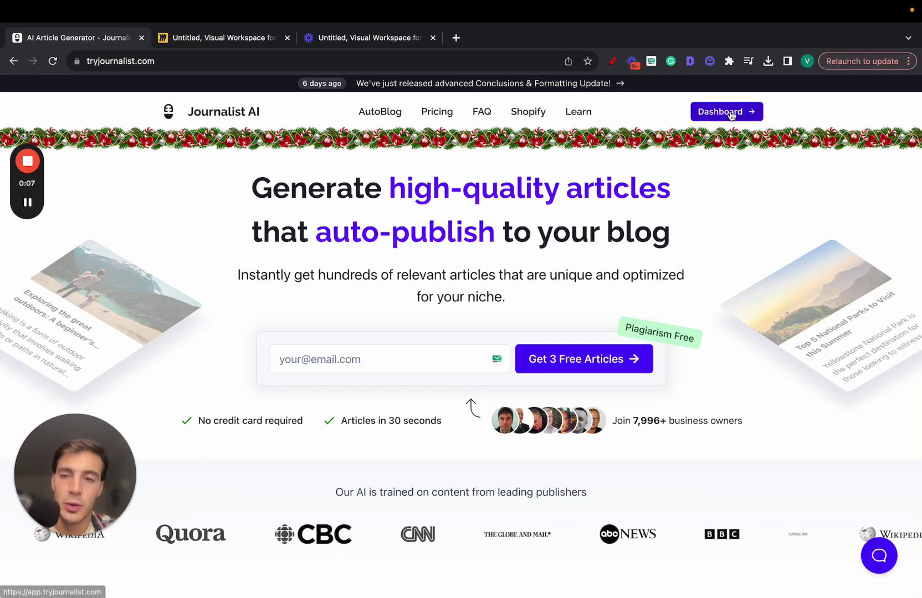
Go from the landing page to the dashboard's Keyword Monitors page under Automation
{"action": "left_click", "coordinate": [727, 113]}
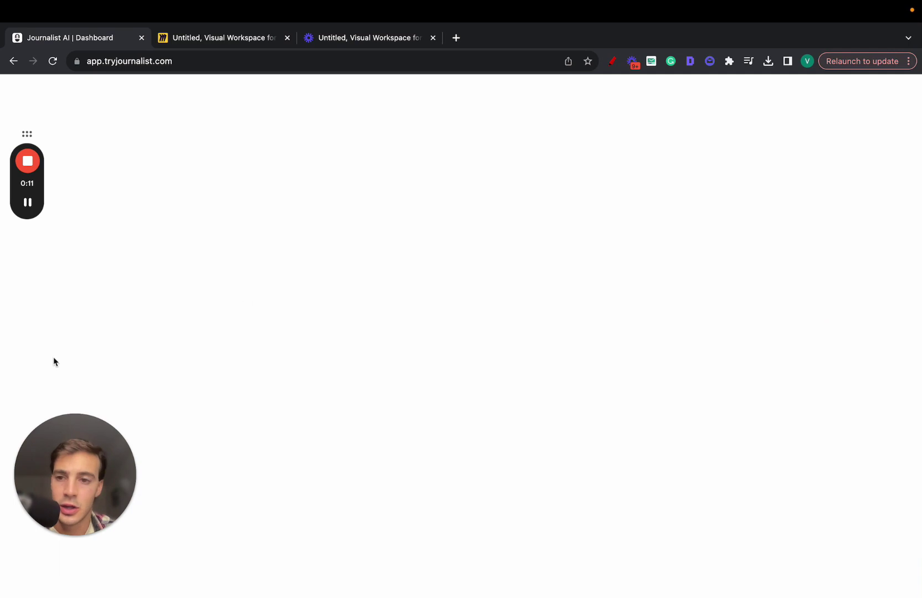
{"action": "scroll", "coordinate": [52, 362], "scroll_direction": "down", "scroll_amount": 4}
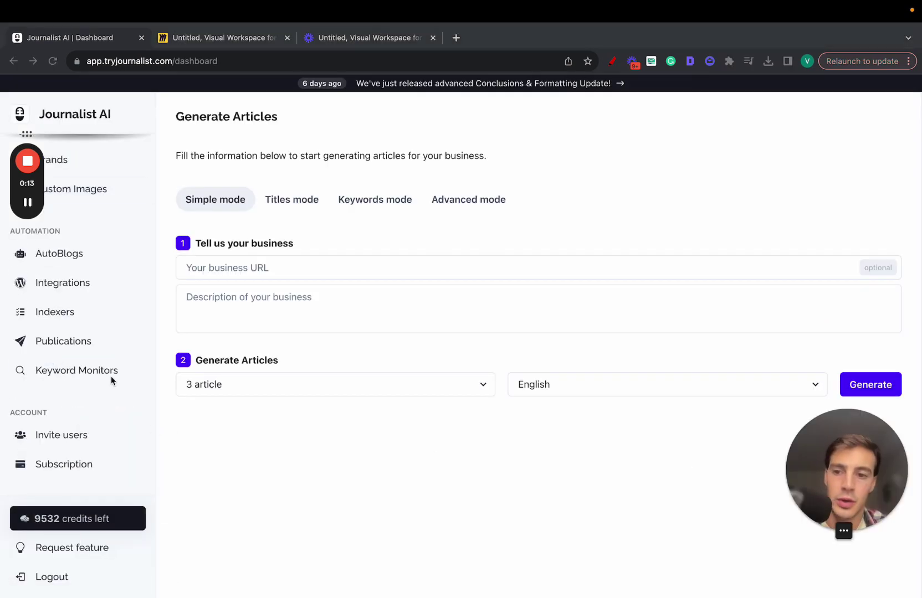
{"action": "left_click", "coordinate": [111, 376]}
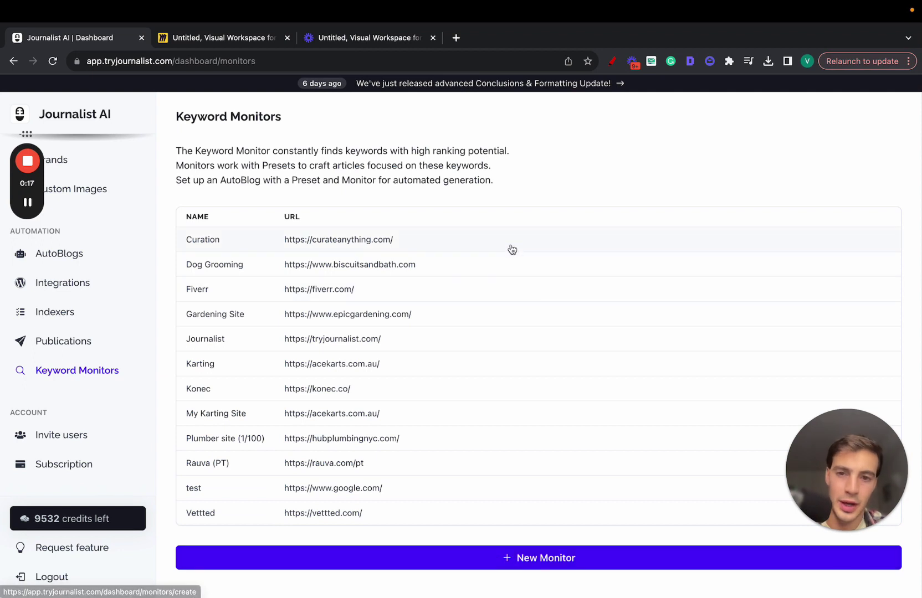
Open the Gardening Site monitor, review its settings and keyword table, and open History in a new tab
{"action": "left_click", "coordinate": [470, 323]}
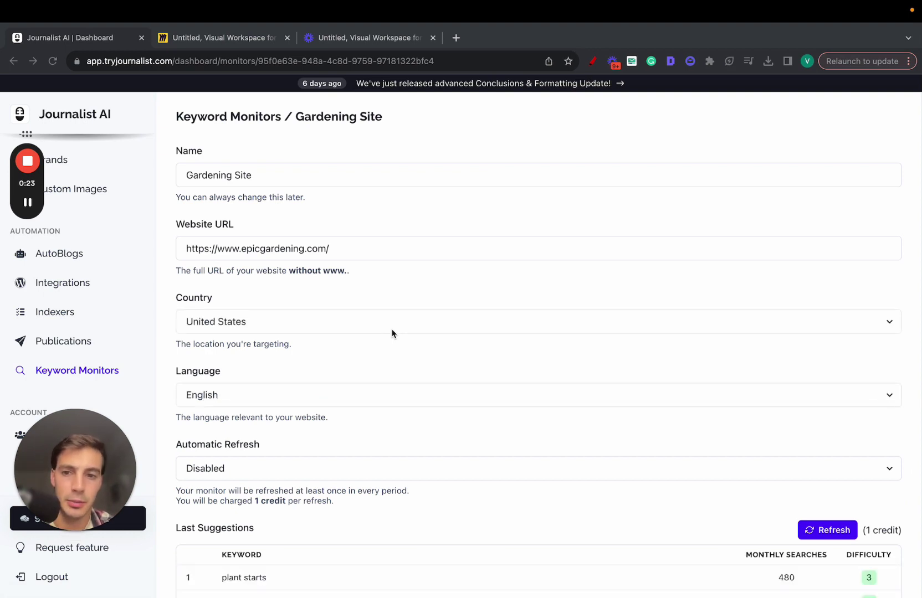
{"action": "scroll", "coordinate": [288, 183], "scroll_direction": "down", "scroll_amount": 2}
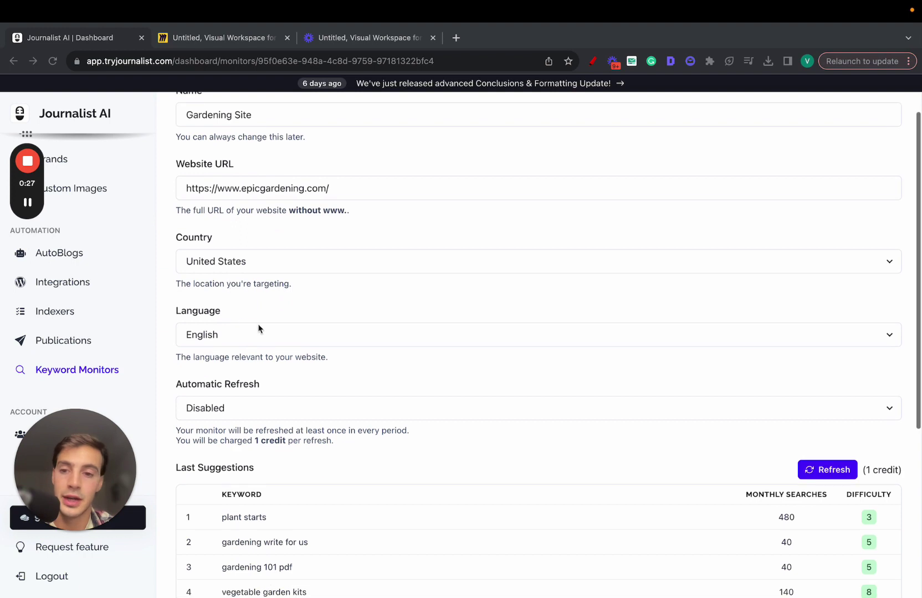
{"action": "scroll", "coordinate": [259, 328], "scroll_direction": "up", "scroll_amount": 3}
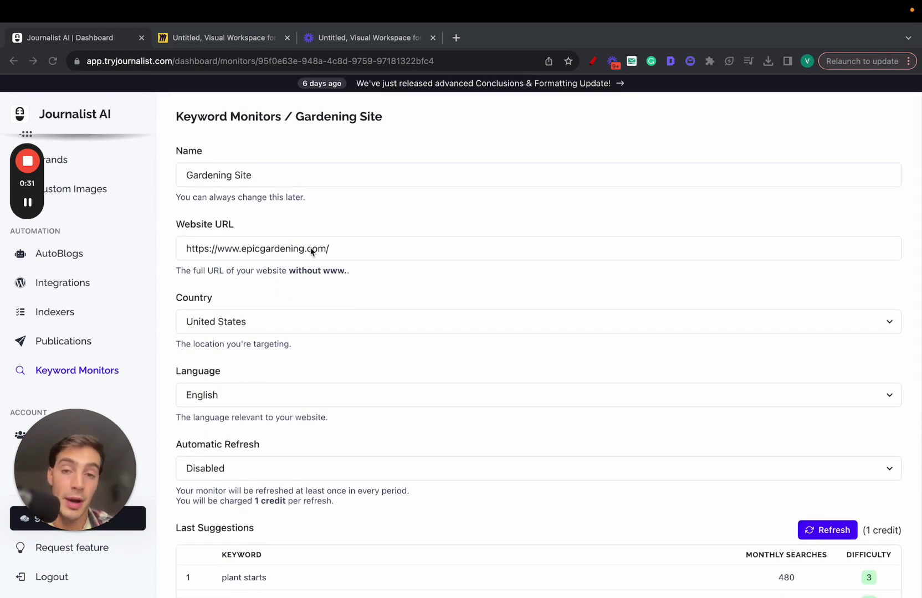
{"action": "scroll", "coordinate": [311, 251], "scroll_direction": "down", "scroll_amount": 10}
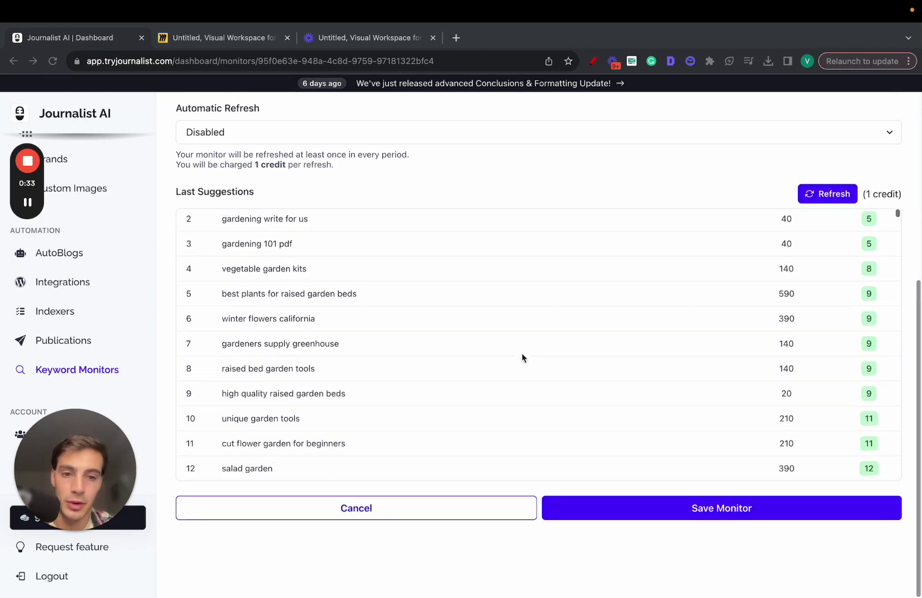
{"action": "scroll", "coordinate": [522, 357], "scroll_direction": "up", "scroll_amount": 3}
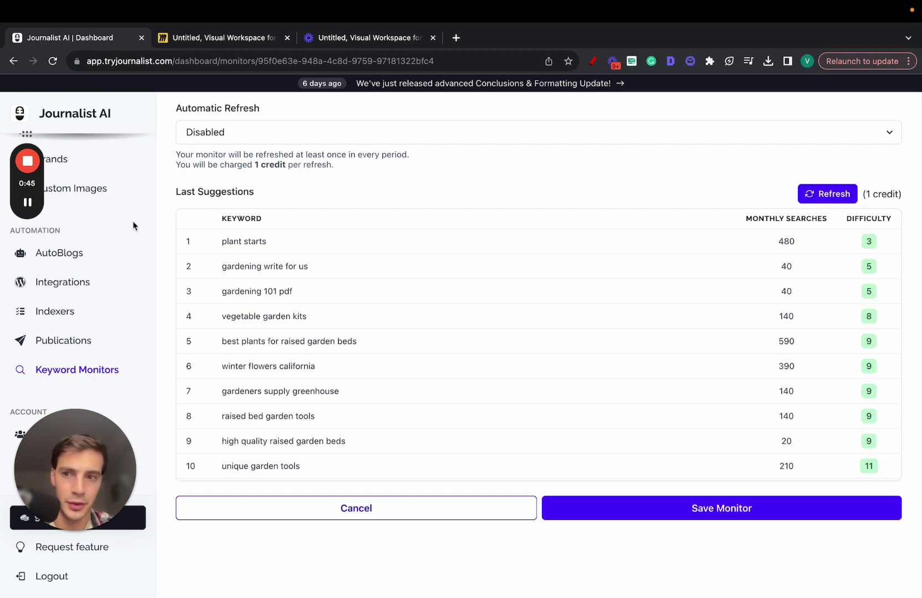
{"action": "scroll", "coordinate": [133, 221], "scroll_direction": "up", "scroll_amount": 4}
{"action": "left_click", "coordinate": [106, 202], "text": "super"}
Open All Articles in a new tab, close the History tab, and bring All Articles forward
{"action": "left_click", "coordinate": [92, 241], "text": "super"}
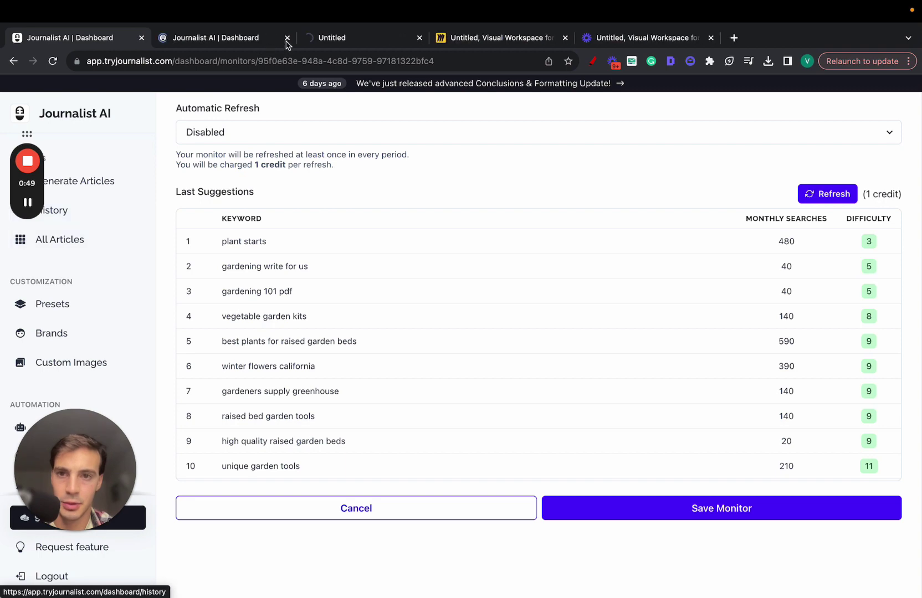
{"action": "left_click", "coordinate": [287, 38]}
{"action": "left_click", "coordinate": [233, 42]}
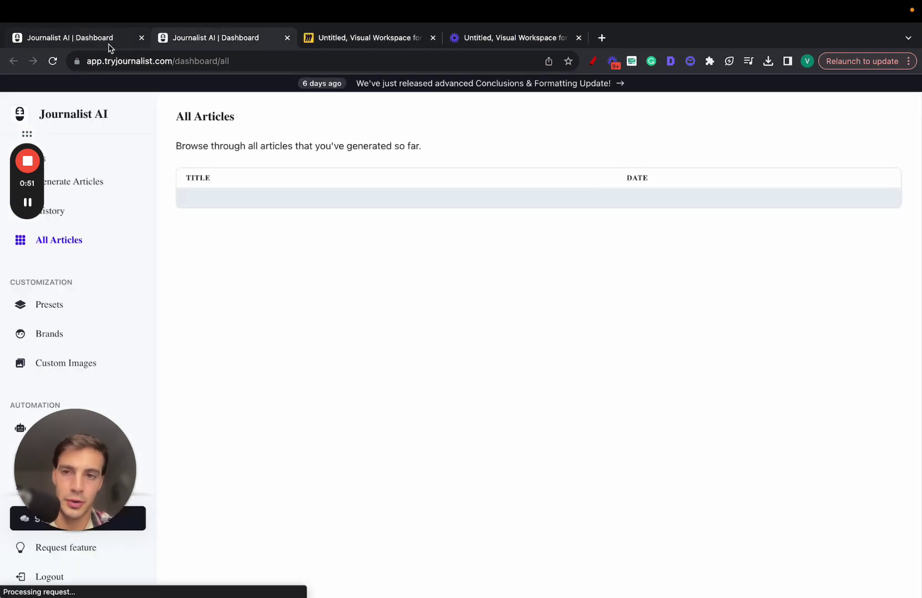
{"action": "left_click", "coordinate": [110, 39]}
{"action": "mouse_move", "coordinate": [184, 9]}
{"action": "left_click", "coordinate": [219, 39]}
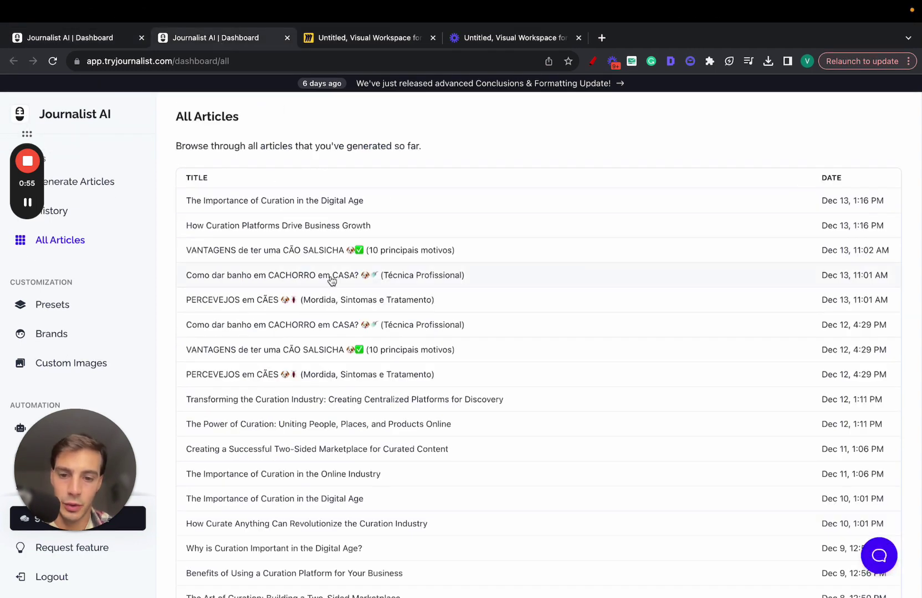
{"action": "scroll", "coordinate": [332, 280], "scroll_direction": "down", "scroll_amount": 1}
Search the list for 'groom', open Golden Retriever Grooming 101, and jump to The Importance of Regular Grooming
{"action": "key", "text": "super+f"}
{"action": "type", "text": "gro"}
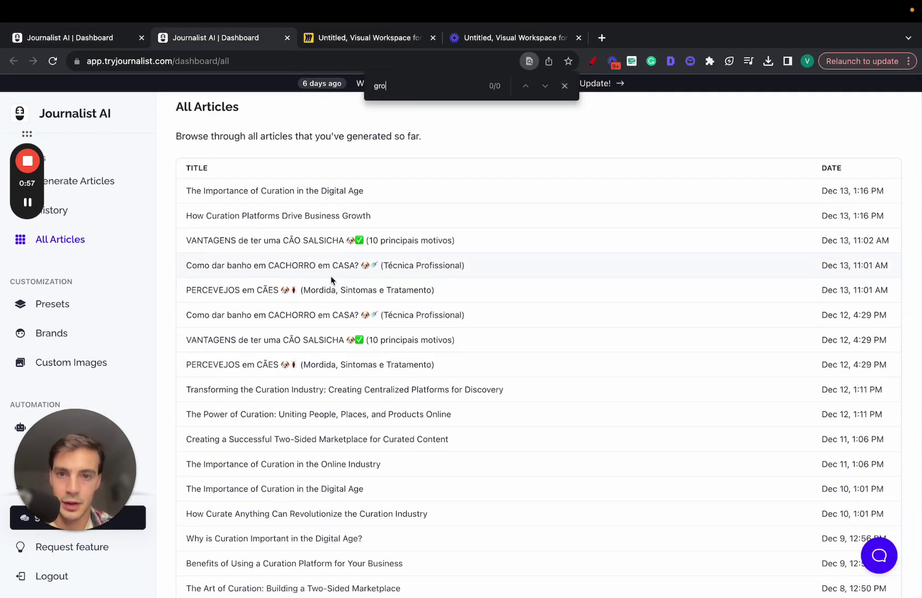
{"action": "type", "text": "mmom"}
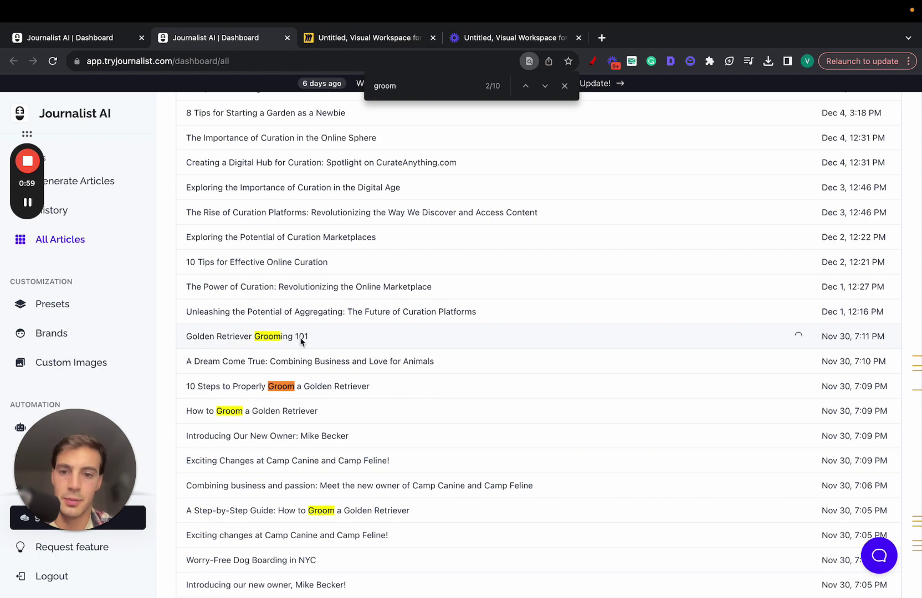
{"action": "left_click", "coordinate": [368, 336]}
{"action": "scroll", "coordinate": [512, 202], "scroll_direction": "down", "scroll_amount": 2}
{"action": "left_click", "coordinate": [469, 262]}
{"action": "left_click", "coordinate": [391, 307]}
{"action": "scroll", "coordinate": [401, 319], "scroll_direction": "up", "scroll_amount": 10}
Collapse the table of contents and read down through the Golden Retriever Grooming article
{"action": "scroll", "coordinate": [402, 311], "scroll_direction": "down", "scroll_amount": 1}
{"action": "left_click", "coordinate": [413, 227]}
{"action": "scroll", "coordinate": [422, 261], "scroll_direction": "down", "scroll_amount": 3}
{"action": "scroll", "coordinate": [417, 300], "scroll_direction": "down", "scroll_amount": 5}
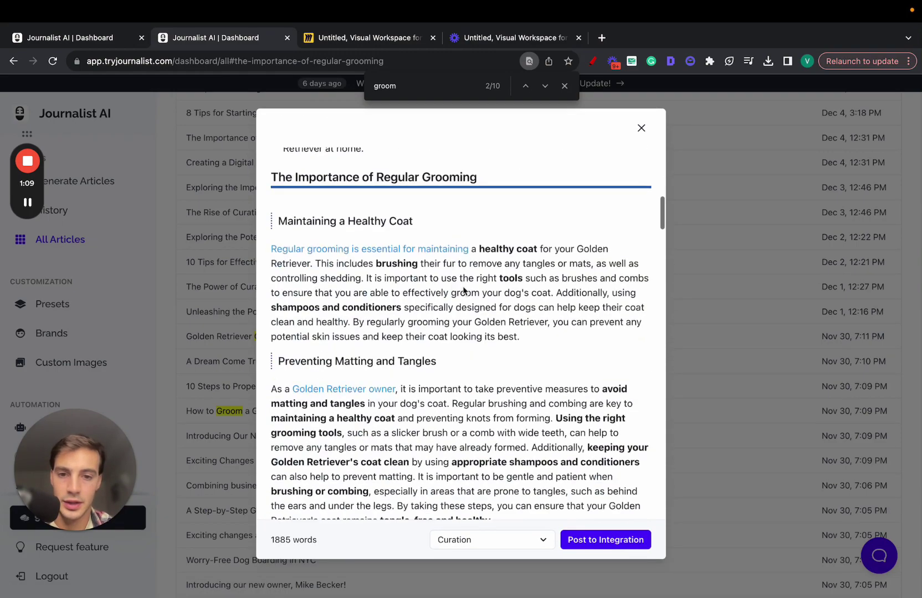
{"action": "scroll", "coordinate": [344, 354], "scroll_direction": "down", "scroll_amount": 5}
{"action": "scroll", "coordinate": [346, 352], "scroll_direction": "down", "scroll_amount": 5}
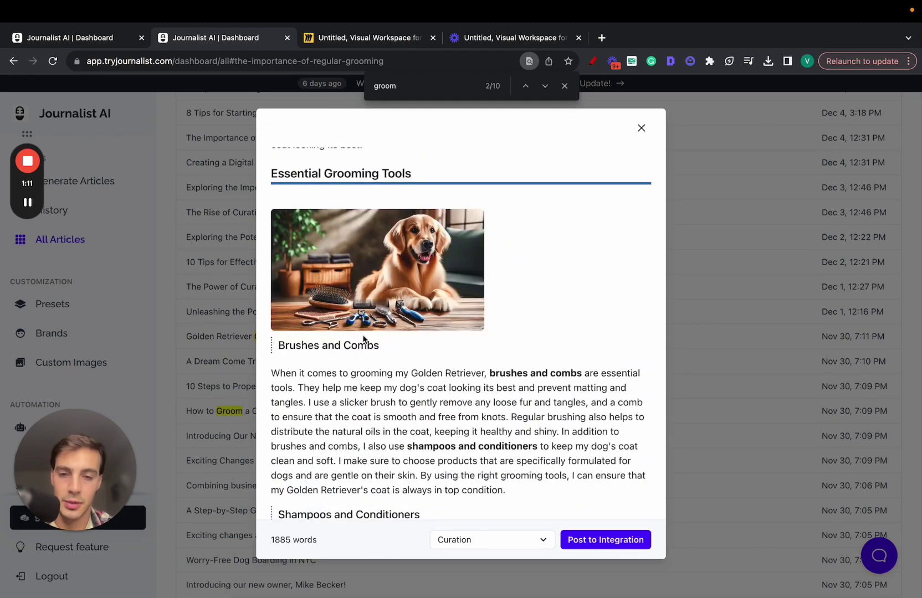
{"action": "scroll", "coordinate": [366, 340], "scroll_direction": "down", "scroll_amount": 10}
{"action": "scroll", "coordinate": [473, 236], "scroll_direction": "up", "scroll_amount": 2}
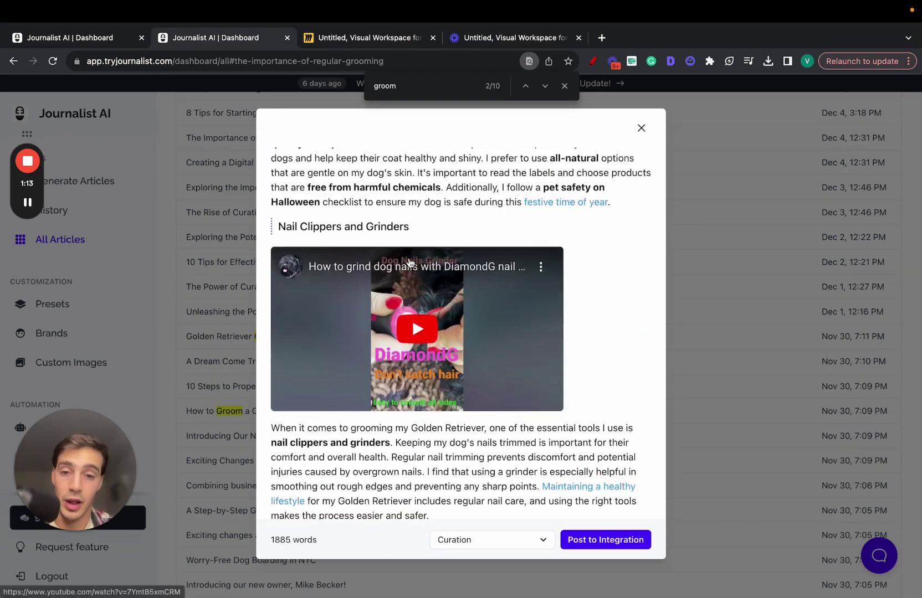
{"action": "scroll", "coordinate": [416, 228], "scroll_direction": "up", "scroll_amount": 20}
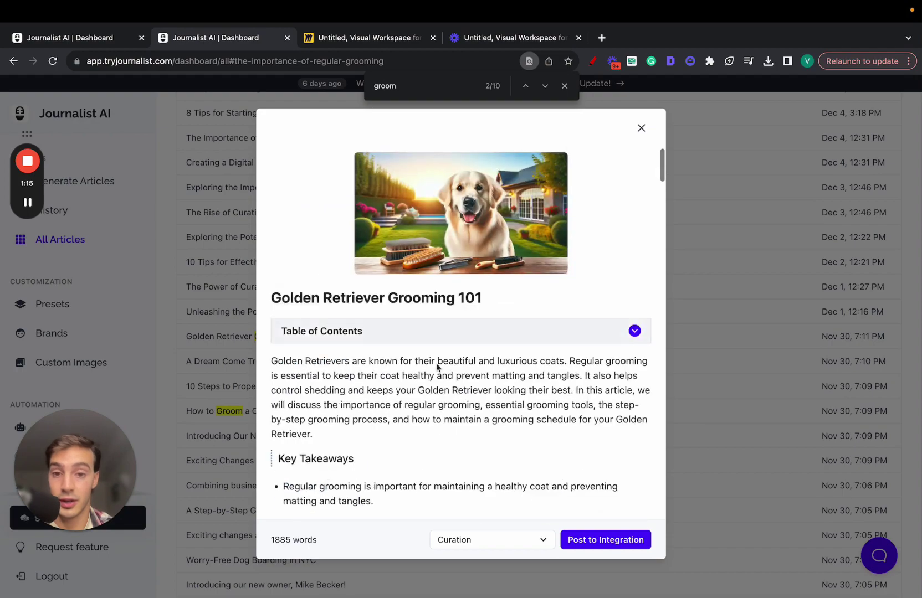
{"action": "scroll", "coordinate": [436, 367], "scroll_direction": "down", "scroll_amount": 15}
{"action": "scroll", "coordinate": [436, 366], "scroll_direction": "down", "scroll_amount": 10}
{"action": "scroll", "coordinate": [388, 304], "scroll_direction": "up", "scroll_amount": 2}
Select the Nail Clippers and Grinders heading, then play and pause the embedded nail-grinding video
{"action": "triple_click", "coordinate": [276, 241]}
{"action": "left_click_drag", "start_coordinate": [277, 241], "coordinate": [280, 241]}
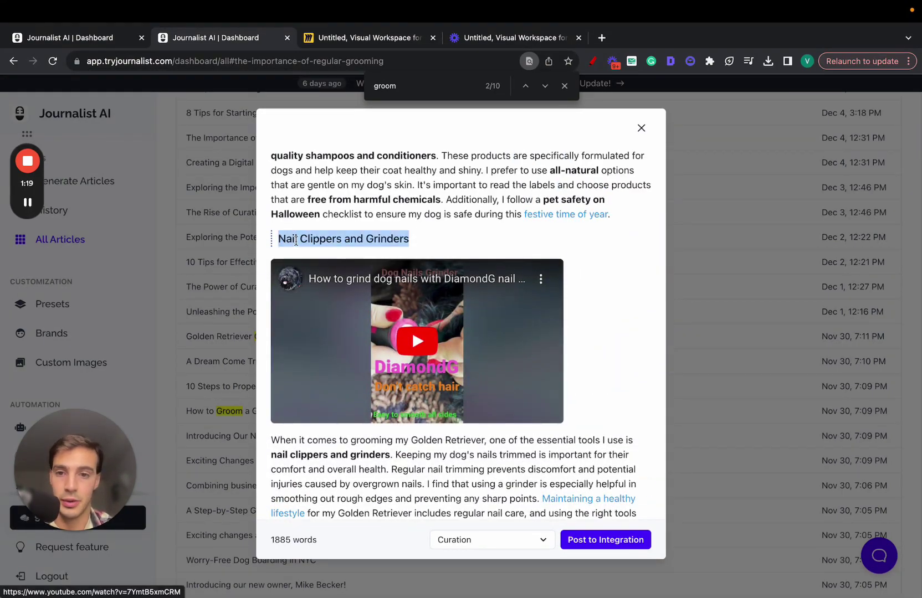
{"action": "scroll", "coordinate": [295, 241], "scroll_direction": "down", "scroll_amount": 2}
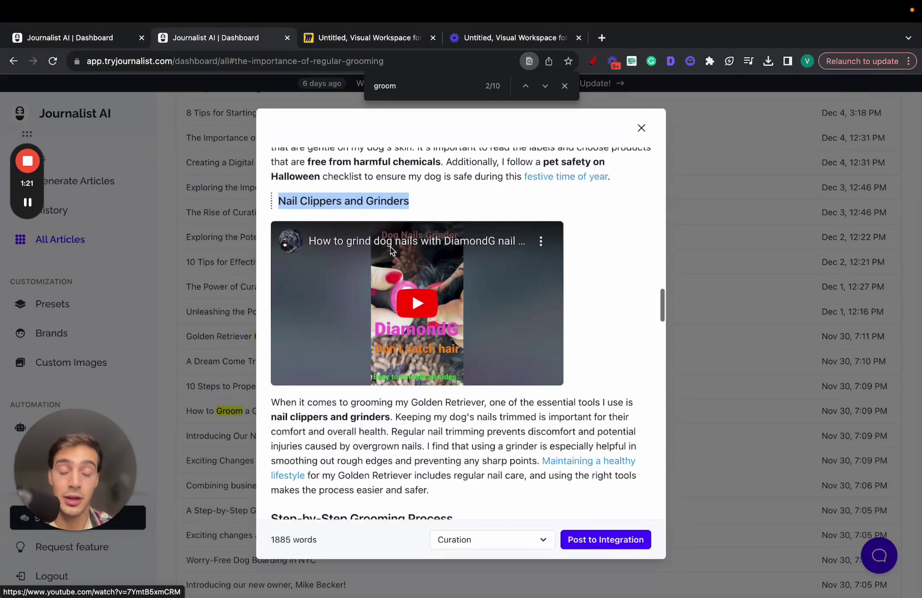
{"action": "left_click", "coordinate": [423, 295]}
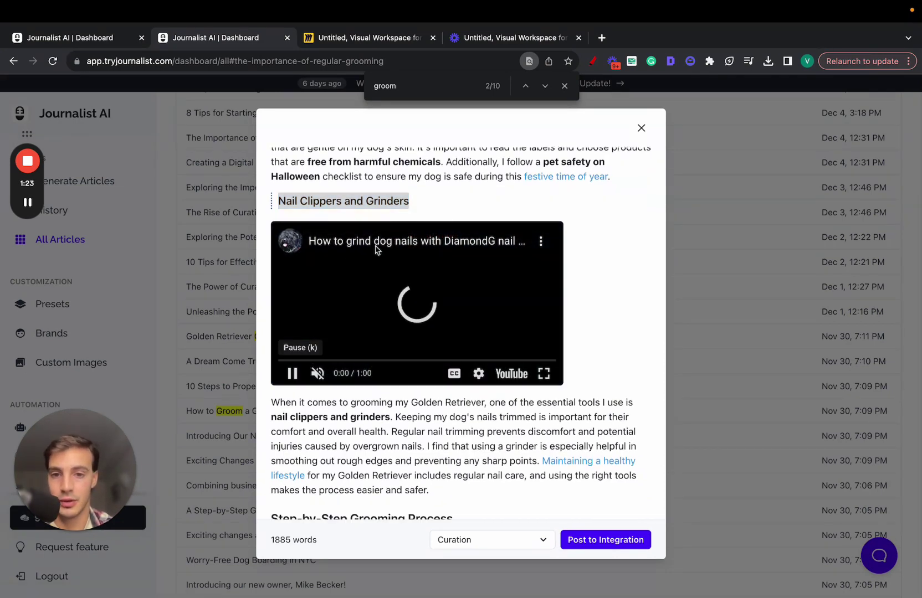
{"action": "left_click", "coordinate": [417, 313]}
{"action": "left_click", "coordinate": [485, 201]}
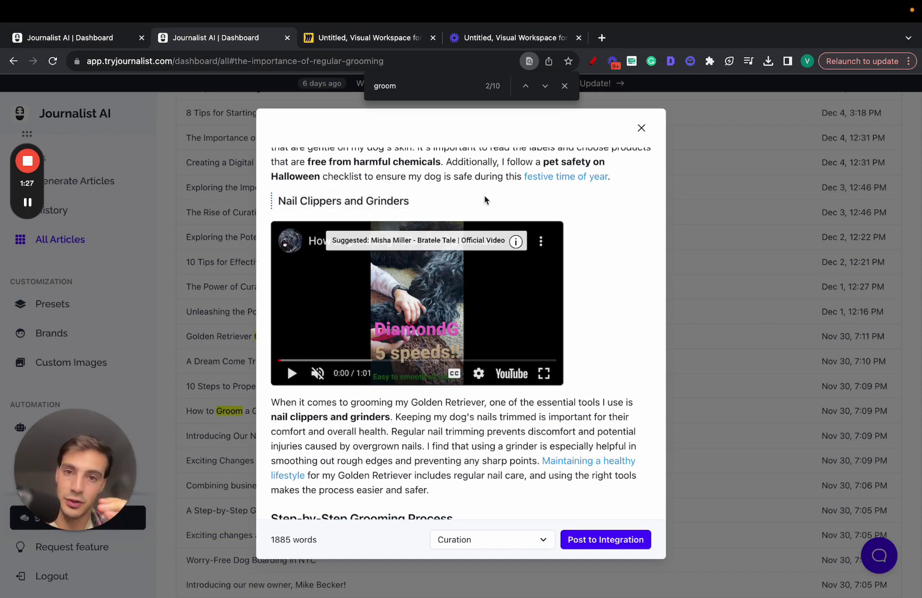
Read through the rest of the article and come back up
{"action": "scroll", "coordinate": [485, 201], "scroll_direction": "down", "scroll_amount": 7}
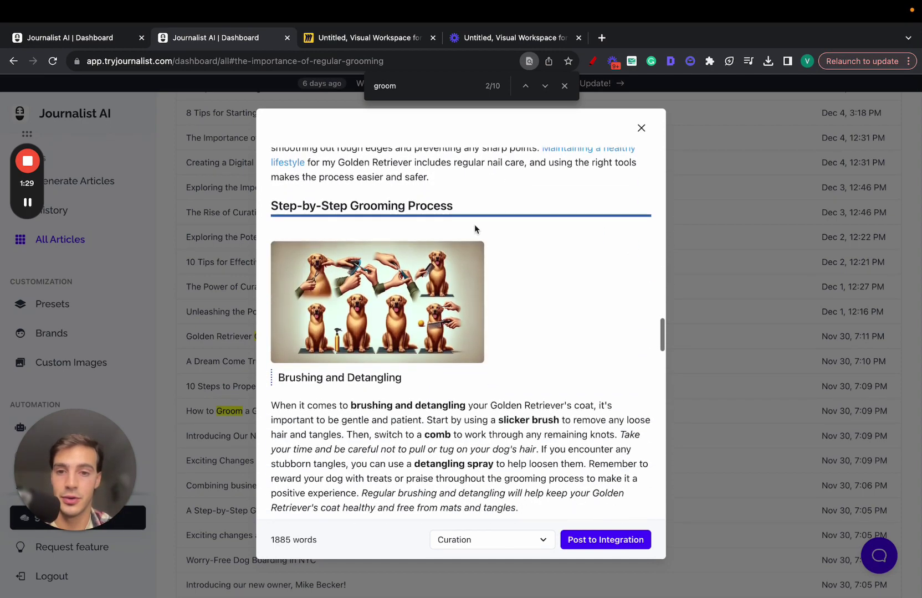
{"action": "scroll", "coordinate": [372, 305], "scroll_direction": "down", "scroll_amount": 5}
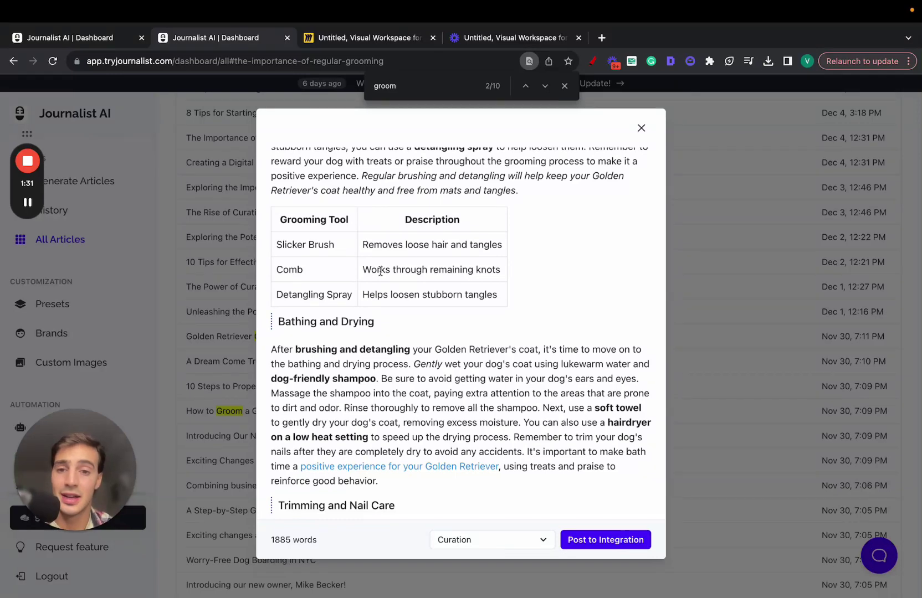
{"action": "scroll", "coordinate": [380, 271], "scroll_direction": "down", "scroll_amount": 4}
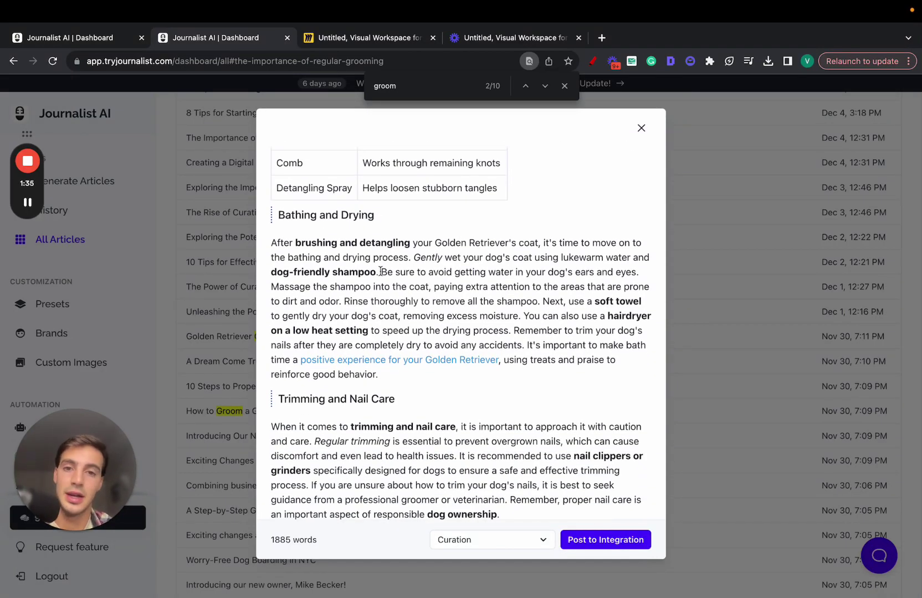
{"action": "scroll", "coordinate": [380, 270], "scroll_direction": "down", "scroll_amount": 1}
{"action": "scroll", "coordinate": [448, 305], "scroll_direction": "down", "scroll_amount": 6}
{"action": "scroll", "coordinate": [432, 331], "scroll_direction": "down", "scroll_amount": 10}
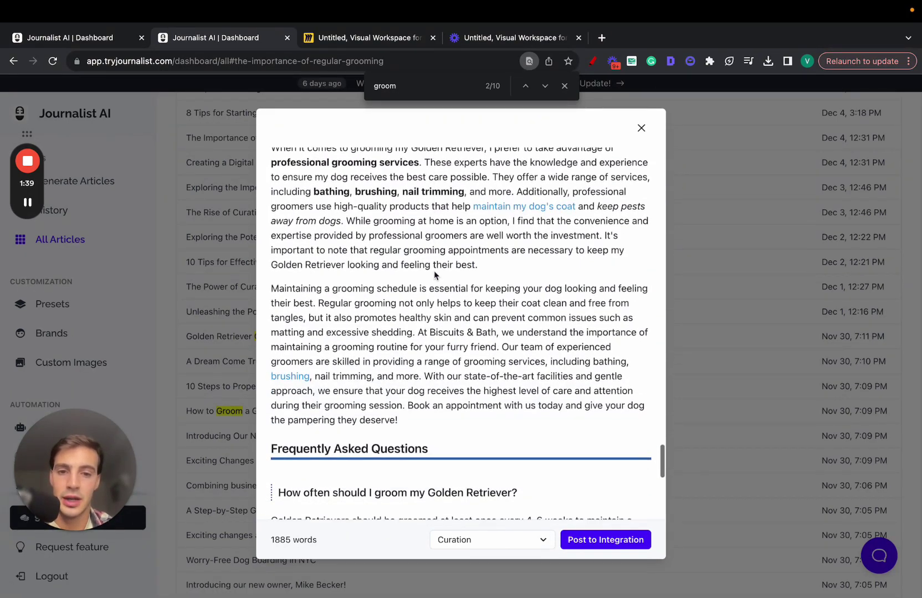
{"action": "scroll", "coordinate": [432, 331], "scroll_direction": "down", "scroll_amount": 3}
{"action": "left_click_drag", "start_coordinate": [317, 294], "coordinate": [515, 516]}
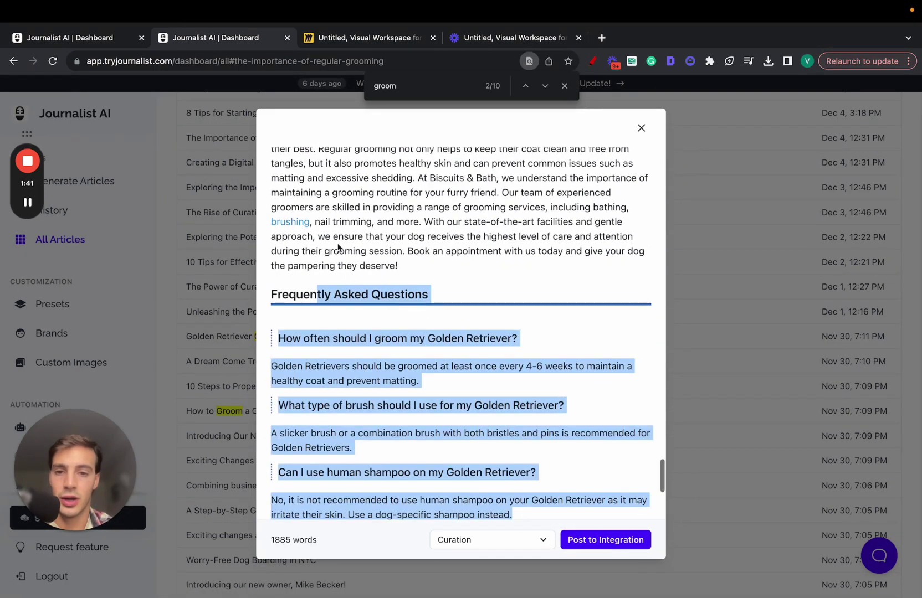
{"action": "scroll", "coordinate": [301, 218], "scroll_direction": "up", "scroll_amount": 5}
{"action": "scroll", "coordinate": [448, 269], "scroll_direction": "up", "scroll_amount": 10}
{"action": "scroll", "coordinate": [448, 270], "scroll_direction": "up", "scroll_amount": 10}
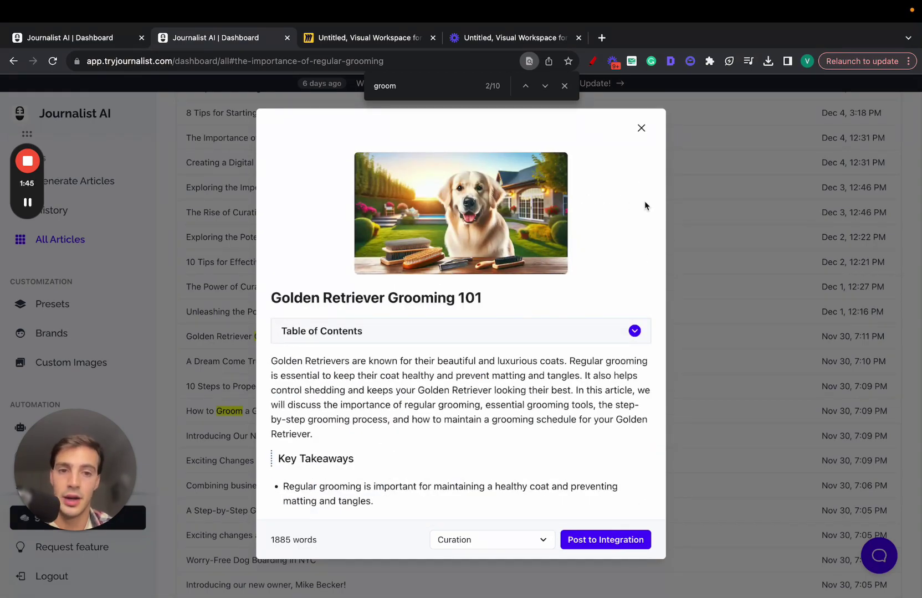
Close the article, return to the monitor tab, and close the second dashboard tab
{"action": "left_click", "coordinate": [640, 128]}
{"action": "left_click", "coordinate": [108, 40]}
{"action": "left_click", "coordinate": [287, 38]}
{"action": "scroll", "coordinate": [487, 181], "scroll_direction": "up", "scroll_amount": 3}
{"action": "scroll", "coordinate": [485, 210], "scroll_direction": "down", "scroll_amount": 2}
{"action": "scroll", "coordinate": [482, 235], "scroll_direction": "up", "scroll_amount": 3}
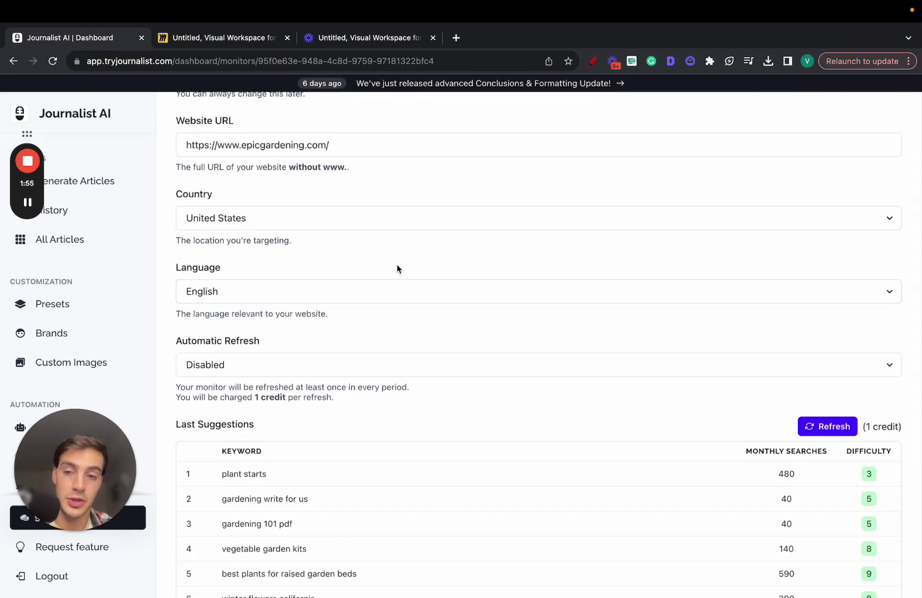
{"action": "scroll", "coordinate": [397, 264], "scroll_direction": "down", "scroll_amount": 4}
{"action": "scroll", "coordinate": [508, 282], "scroll_direction": "down", "scroll_amount": 2}
{"action": "scroll", "coordinate": [566, 304], "scroll_direction": "up", "scroll_amount": 2}
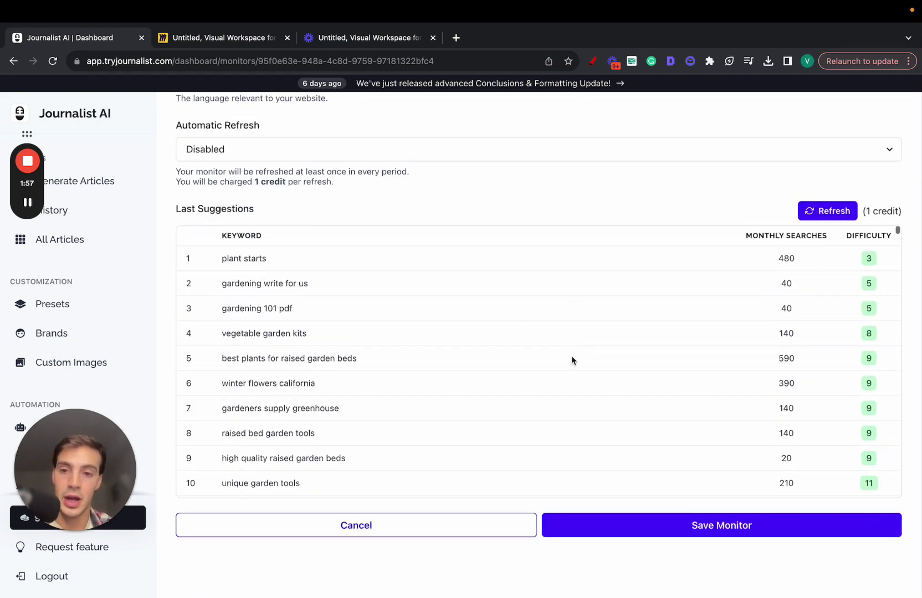
{"action": "scroll", "coordinate": [571, 358], "scroll_direction": "down", "scroll_amount": 1}
{"action": "scroll", "coordinate": [570, 300], "scroll_direction": "up", "scroll_amount": 1}
{"action": "scroll", "coordinate": [552, 228], "scroll_direction": "down", "scroll_amount": 1}
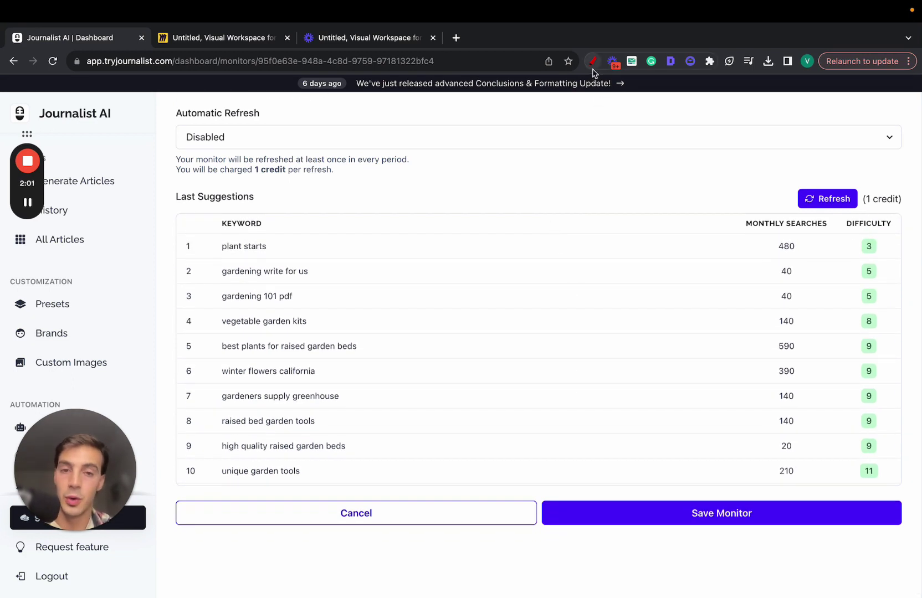
{"action": "left_click", "coordinate": [593, 64]}
{"action": "mouse_move", "coordinate": [477, 204]}
{"action": "left_mouse_down"}
{"action": "mouse_move", "coordinate": [494, 172]}
{"action": "mouse_move", "coordinate": [504, 193]}
{"action": "mouse_move", "coordinate": [479, 202]}
{"action": "left_mouse_up"}
{"action": "mouse_move", "coordinate": [504, 157]}
{"action": "left_mouse_down"}
{"action": "mouse_move", "coordinate": [547, 155]}
{"action": "mouse_move", "coordinate": [523, 202]}
{"action": "mouse_move", "coordinate": [537, 200]}
{"action": "left_mouse_up"}
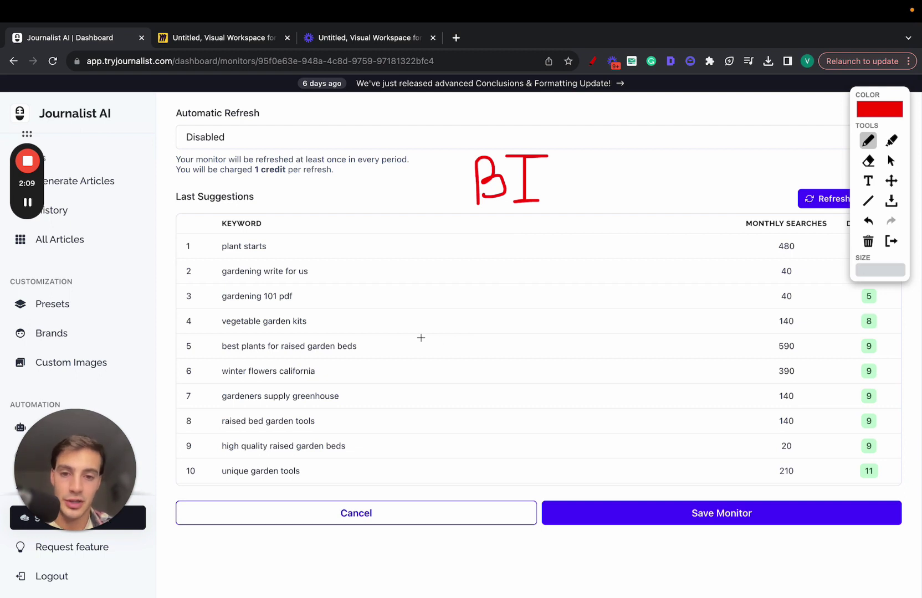
{"action": "mouse_move", "coordinate": [421, 321]}
{"action": "left_mouse_down"}
{"action": "mouse_move", "coordinate": [497, 389]}
{"action": "mouse_move", "coordinate": [420, 298]}
{"action": "mouse_move", "coordinate": [416, 322]}
{"action": "left_mouse_up"}
{"action": "left_click_drag", "start_coordinate": [614, 342], "coordinate": [469, 347]}
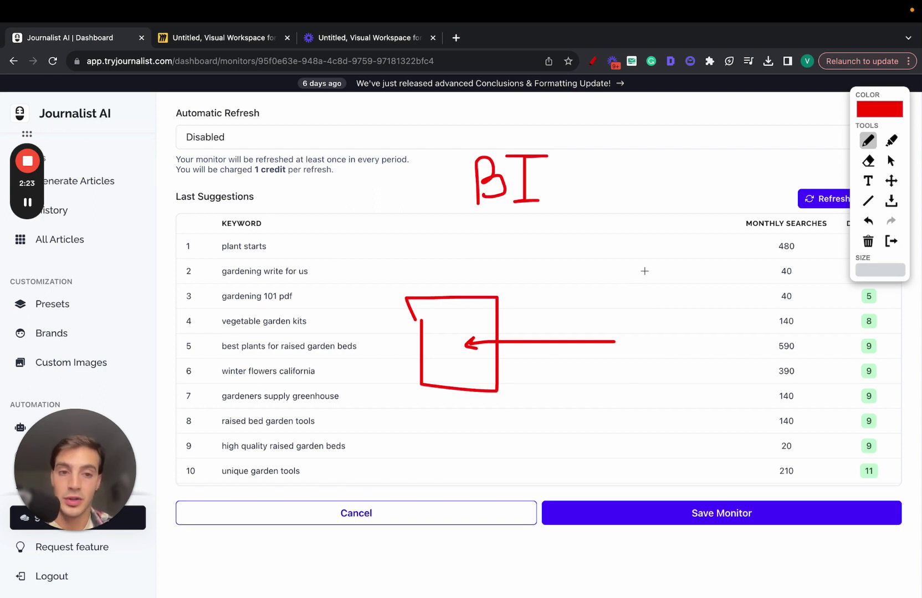
{"action": "mouse_move", "coordinate": [646, 256]}
{"action": "left_mouse_down"}
{"action": "mouse_move", "coordinate": [655, 284]}
{"action": "mouse_move", "coordinate": [691, 265]}
{"action": "left_mouse_up"}
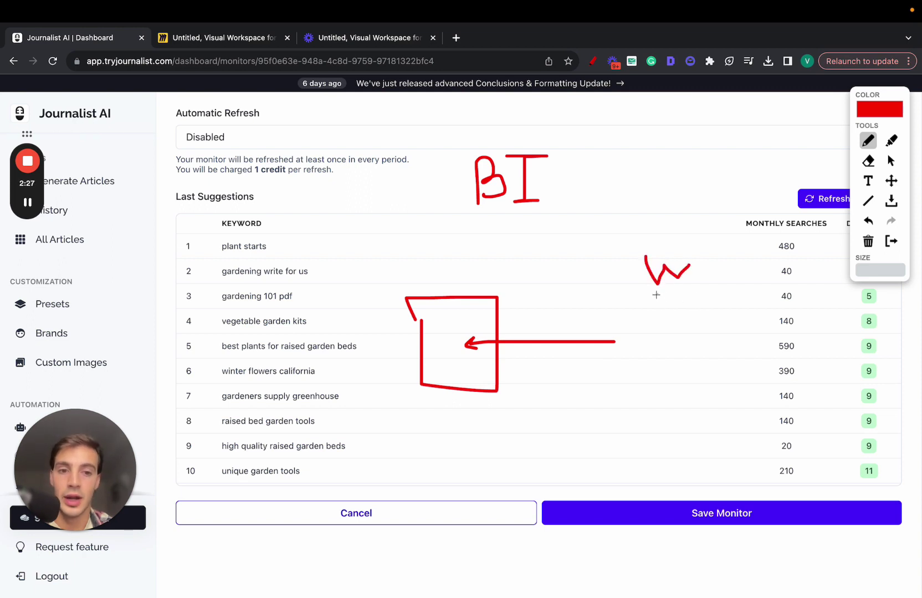
{"action": "mouse_move", "coordinate": [656, 294]}
{"action": "left_mouse_down"}
{"action": "mouse_move", "coordinate": [654, 328]}
{"action": "mouse_move", "coordinate": [675, 310]}
{"action": "left_mouse_up"}
{"action": "left_click_drag", "start_coordinate": [672, 297], "coordinate": [674, 321]}
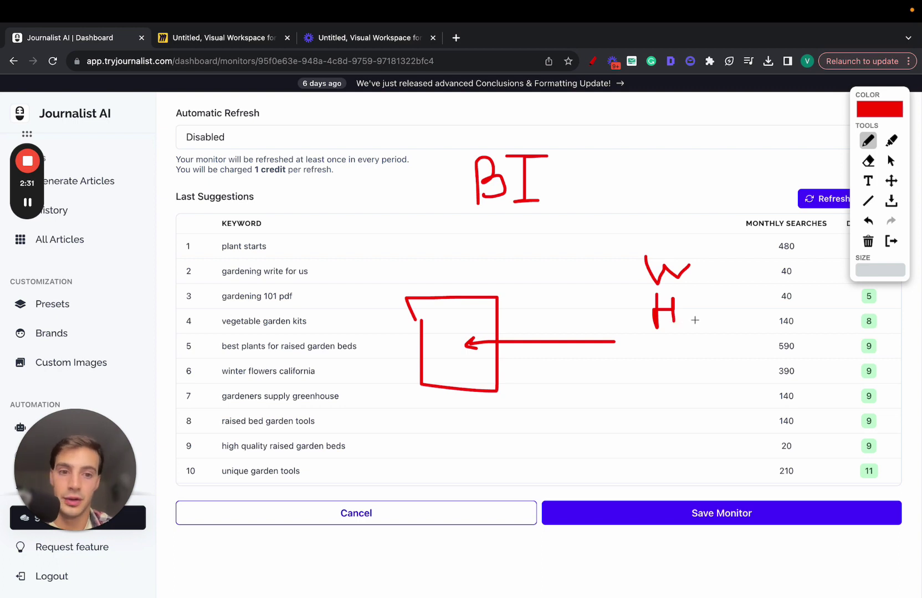
{"action": "mouse_move", "coordinate": [656, 259]}
{"action": "left_mouse_down"}
{"action": "mouse_move", "coordinate": [638, 352]}
{"action": "mouse_move", "coordinate": [653, 265]}
{"action": "left_mouse_up"}
{"action": "mouse_move", "coordinate": [658, 430]}
{"action": "left_mouse_down"}
{"action": "mouse_move", "coordinate": [530, 406]}
{"action": "mouse_move", "coordinate": [595, 440]}
{"action": "left_mouse_up"}
{"action": "left_click_drag", "start_coordinate": [593, 402], "coordinate": [568, 425]}
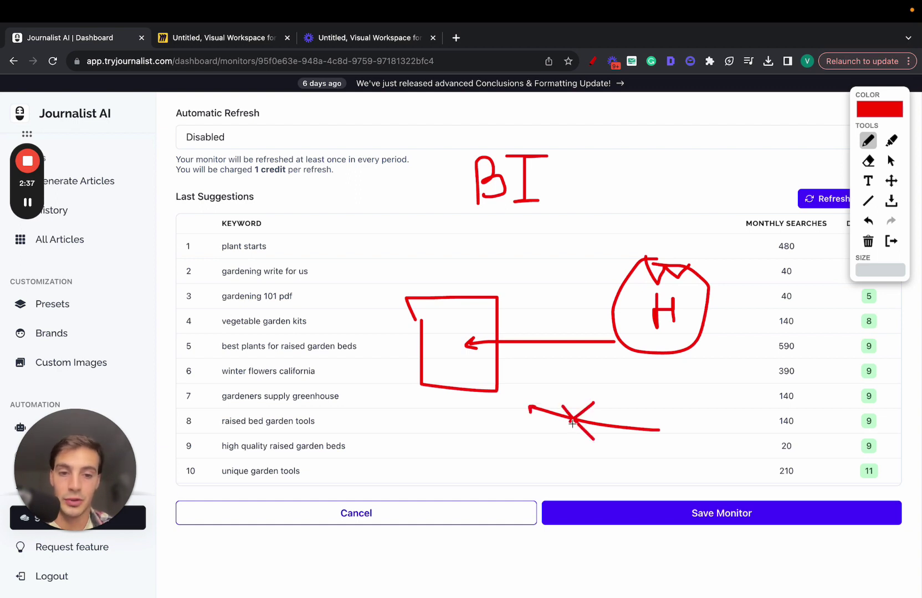
{"action": "mouse_move", "coordinate": [685, 409]}
{"action": "left_mouse_down"}
{"action": "mouse_move", "coordinate": [685, 429]}
{"action": "mouse_move", "coordinate": [696, 411]}
{"action": "mouse_move", "coordinate": [698, 433]}
{"action": "left_mouse_up"}
{"action": "mouse_move", "coordinate": [712, 396]}
{"action": "left_mouse_down"}
{"action": "mouse_move", "coordinate": [675, 441]}
{"action": "mouse_move", "coordinate": [716, 407]}
{"action": "left_mouse_up"}
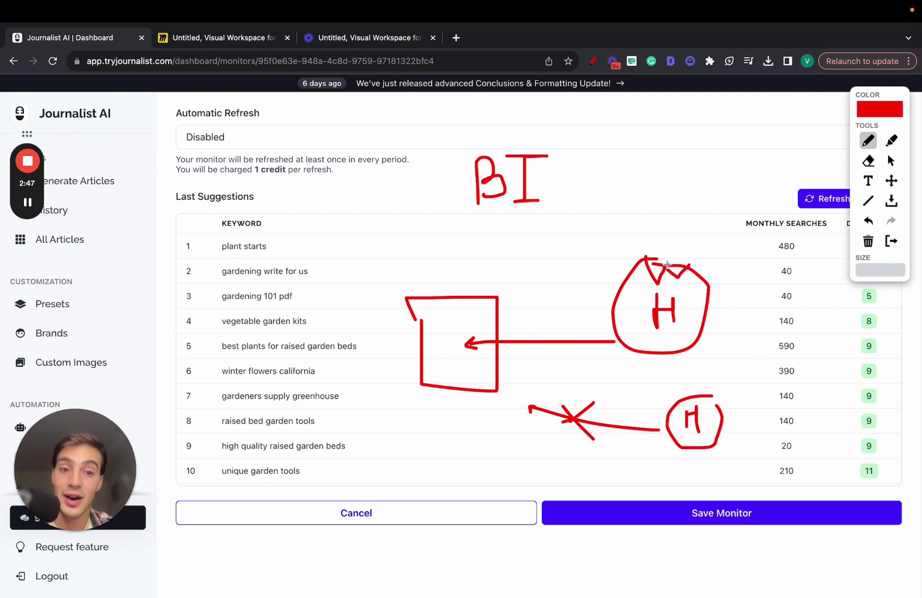
{"action": "left_click_drag", "start_coordinate": [648, 256], "coordinate": [482, 317]}
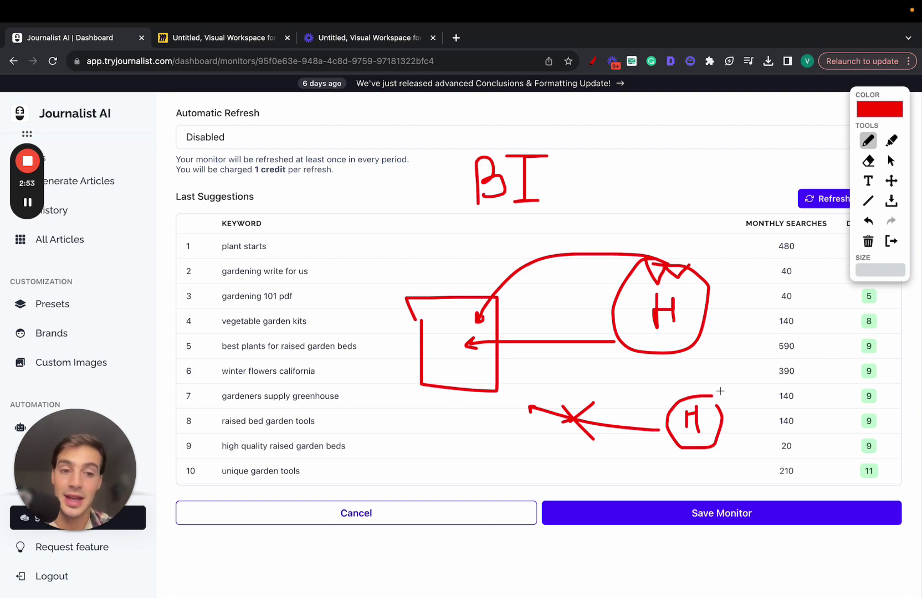
{"action": "mouse_move", "coordinate": [720, 391]}
{"action": "left_mouse_down"}
{"action": "mouse_move", "coordinate": [680, 444]}
{"action": "mouse_move", "coordinate": [705, 395]}
{"action": "left_mouse_up"}
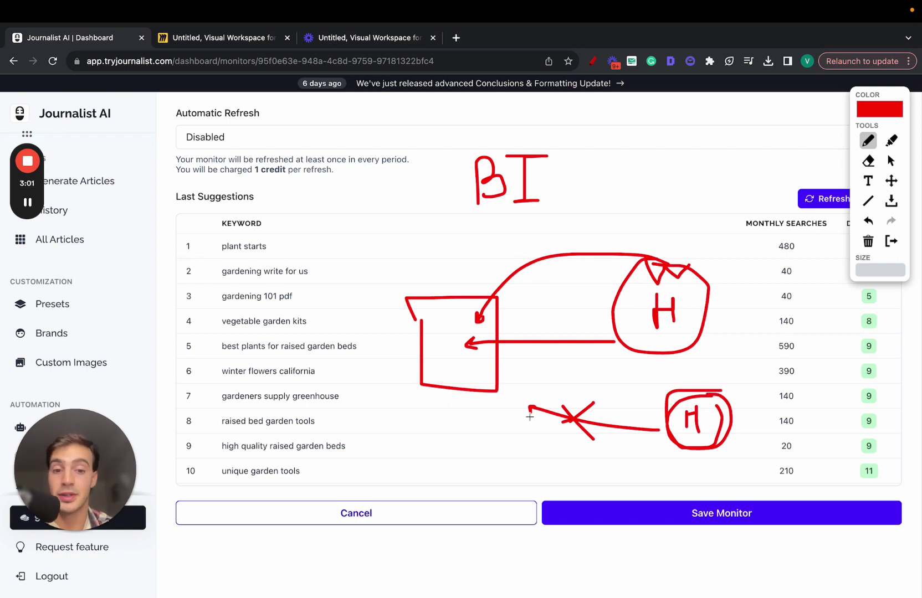
{"action": "mouse_move", "coordinate": [529, 416]}
{"action": "left_mouse_down"}
{"action": "mouse_move", "coordinate": [530, 396]}
{"action": "mouse_move", "coordinate": [535, 423]}
{"action": "left_mouse_up"}
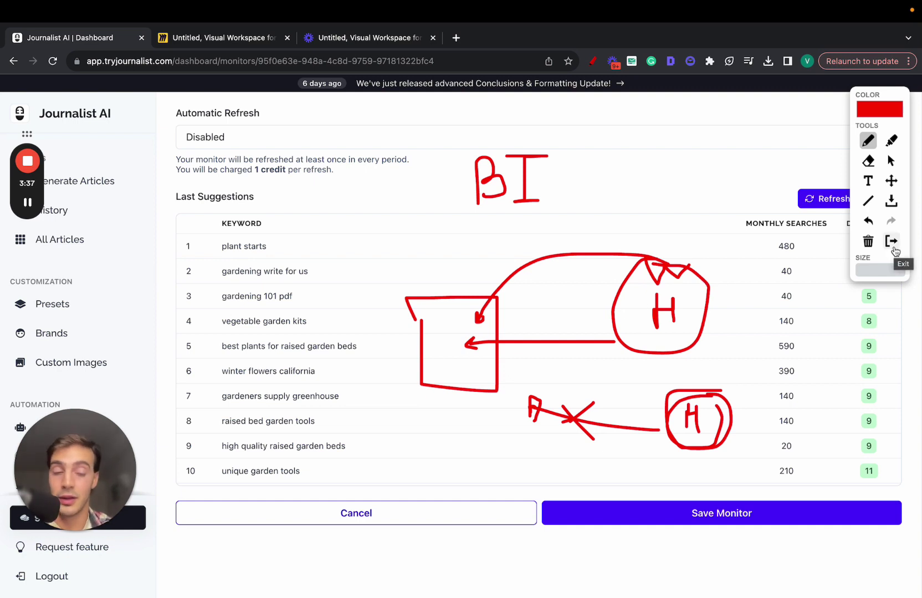
{"action": "left_click", "coordinate": [891, 242]}
Highlight 'gardening 101' in the third suggested keyword, 'gardening 101 pdf'
{"action": "scroll", "coordinate": [315, 300], "scroll_direction": "up", "scroll_amount": 1}
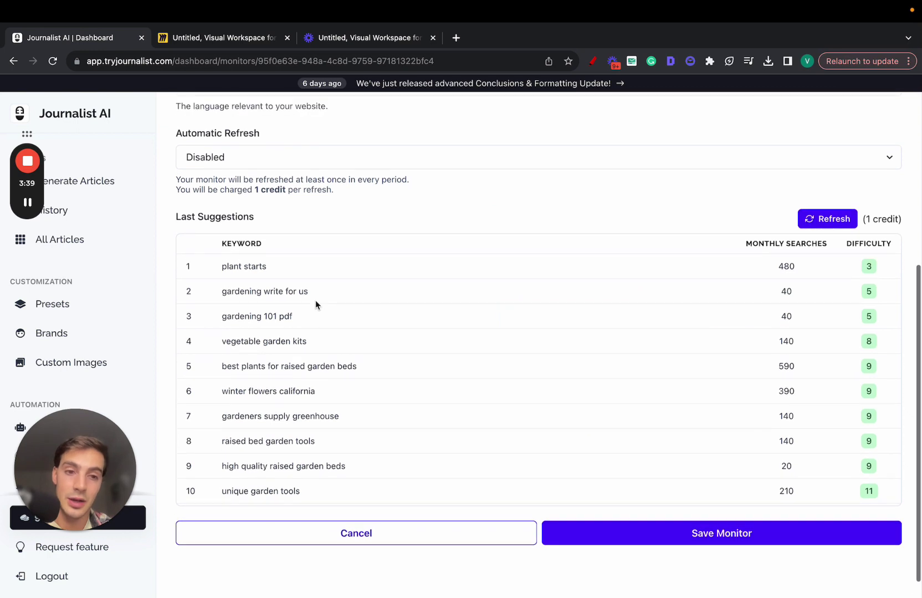
{"action": "scroll", "coordinate": [436, 150], "scroll_direction": "down", "scroll_amount": 1}
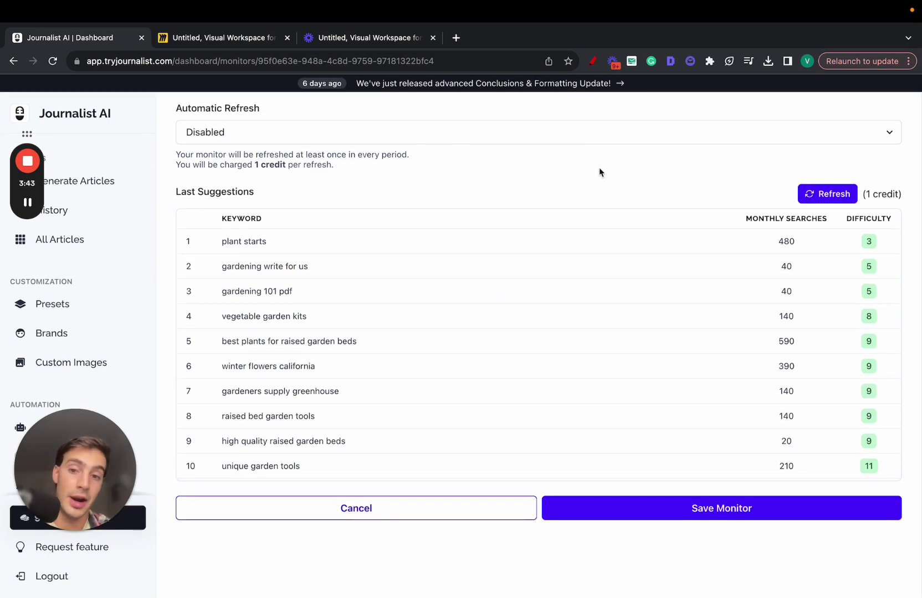
{"action": "scroll", "coordinate": [245, 303], "scroll_direction": "up", "scroll_amount": 5}
{"action": "scroll", "coordinate": [305, 281], "scroll_direction": "down", "scroll_amount": 5}
{"action": "scroll", "coordinate": [305, 267], "scroll_direction": "down", "scroll_amount": 10}
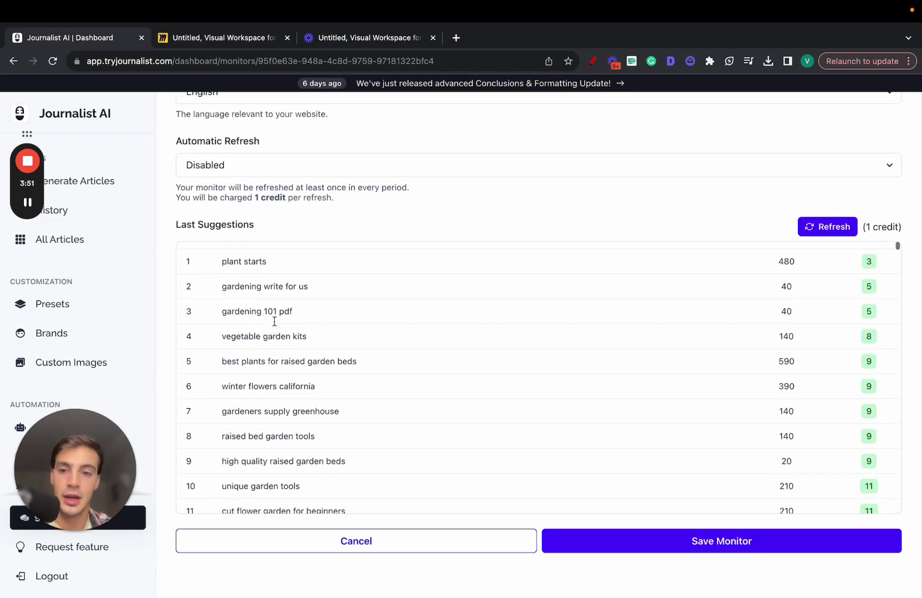
{"action": "scroll", "coordinate": [183, 333], "scroll_direction": "up", "scroll_amount": 5}
{"action": "scroll", "coordinate": [183, 333], "scroll_direction": "up", "scroll_amount": 3}
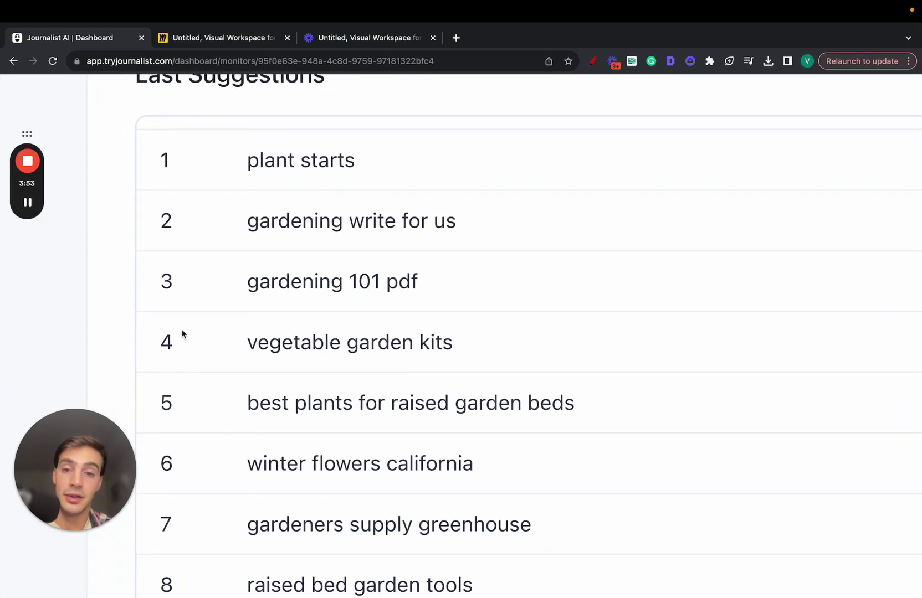
{"action": "scroll", "coordinate": [244, 311], "scroll_direction": "down", "scroll_amount": 1}
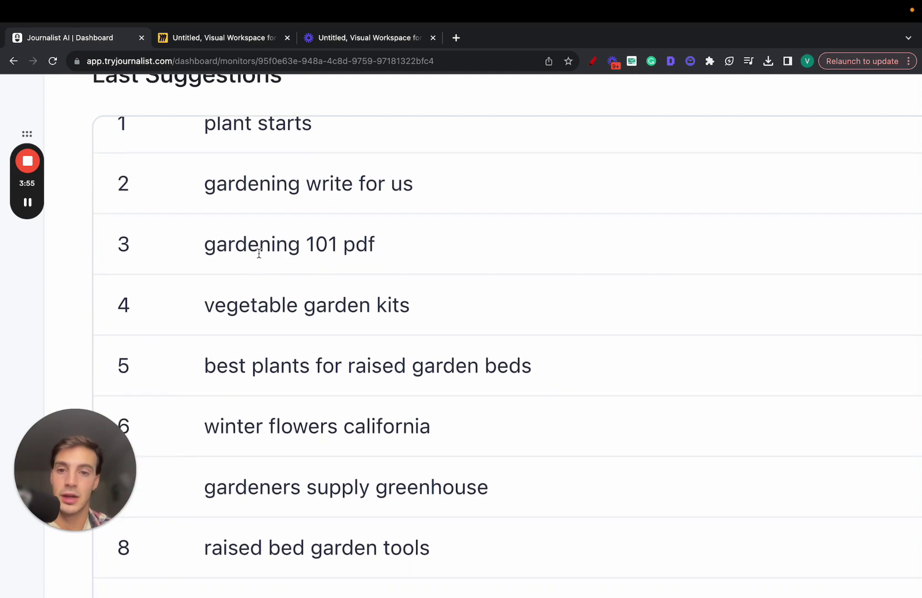
{"action": "left_click_drag", "start_coordinate": [207, 248], "coordinate": [338, 249]}
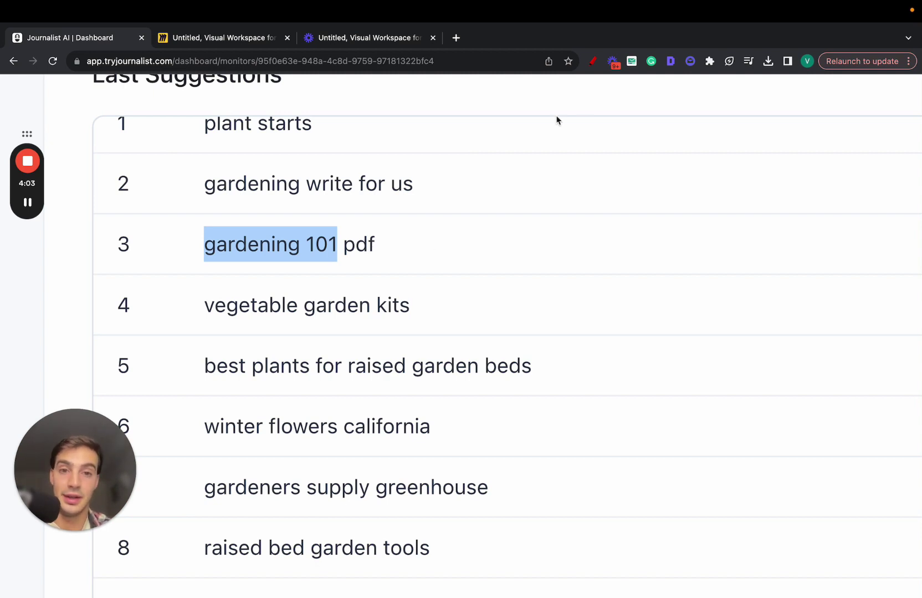
Turn on red freehand drawing, write B, L, R, and underline 'pdf' and 'gardening 101'
{"action": "left_click", "coordinate": [592, 62]}
{"action": "mouse_move", "coordinate": [576, 188]}
{"action": "left_mouse_down"}
{"action": "mouse_move", "coordinate": [576, 143]}
{"action": "mouse_move", "coordinate": [603, 158]}
{"action": "mouse_move", "coordinate": [576, 186]}
{"action": "left_mouse_up"}
{"action": "left_click_drag", "start_coordinate": [346, 267], "coordinate": [383, 267]}
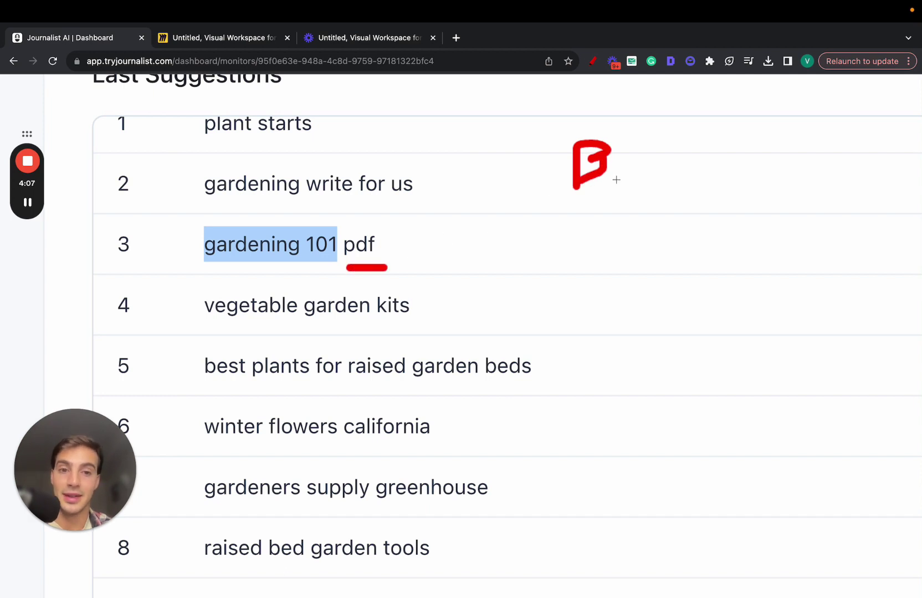
{"action": "left_click_drag", "start_coordinate": [622, 195], "coordinate": [662, 237]}
{"action": "mouse_move", "coordinate": [697, 270]}
{"action": "left_mouse_down"}
{"action": "mouse_move", "coordinate": [699, 222]}
{"action": "mouse_move", "coordinate": [752, 281]}
{"action": "left_mouse_up"}
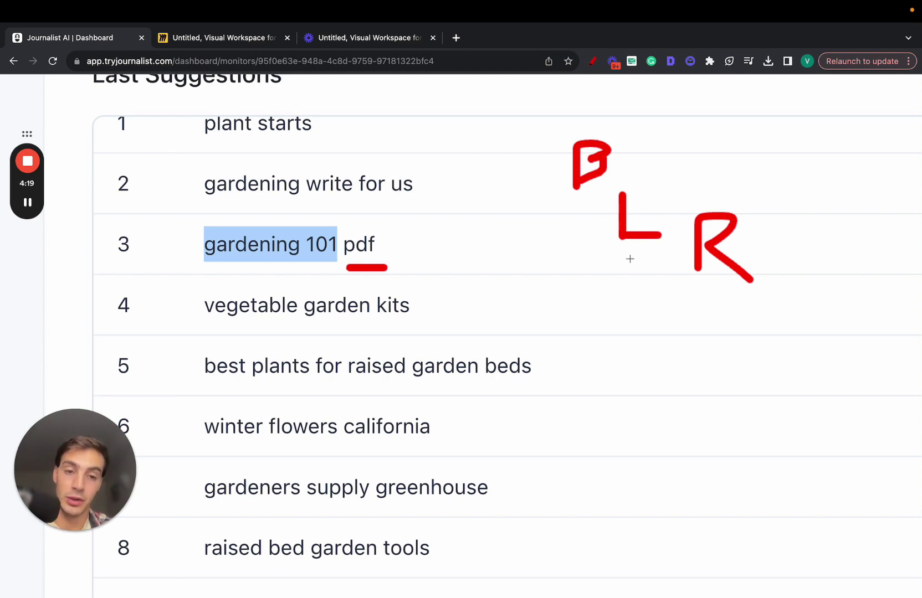
{"action": "left_click_drag", "start_coordinate": [203, 269], "coordinate": [298, 268]}
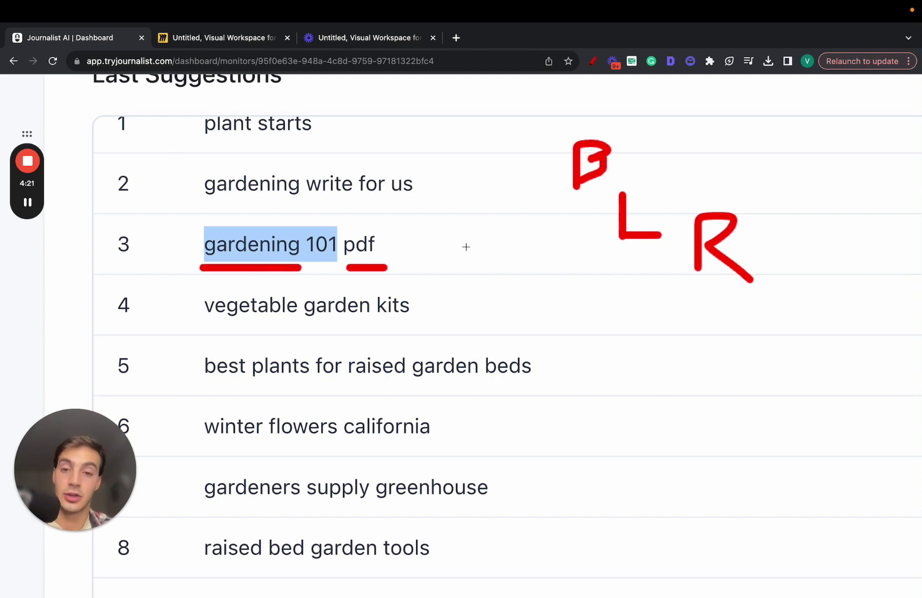
Draw a red curve from 'pdf' to a page box and fill it with text lines
{"action": "scroll", "coordinate": [428, 259], "scroll_direction": "right", "scroll_amount": 3}
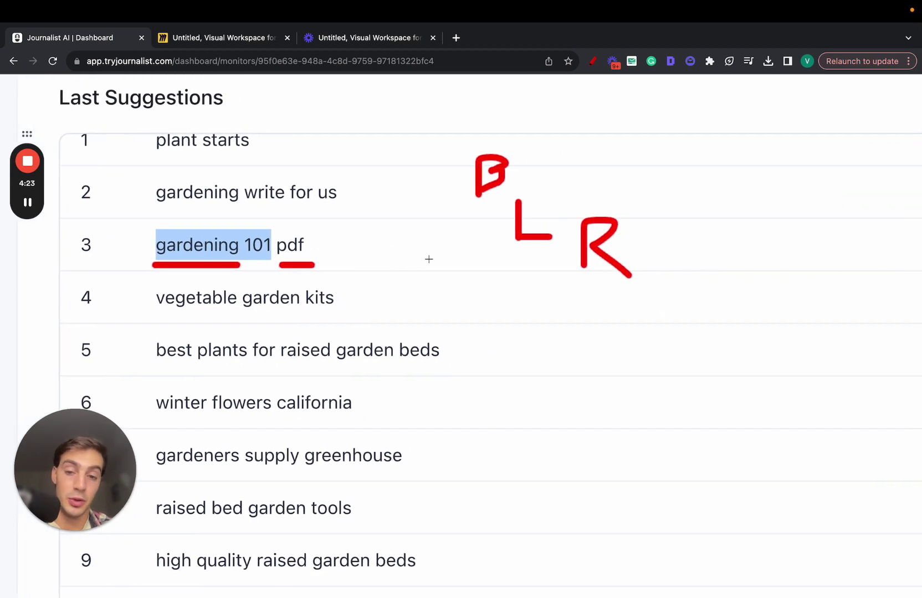
{"action": "mouse_move", "coordinate": [328, 248]}
{"action": "left_mouse_down"}
{"action": "mouse_move", "coordinate": [500, 353]}
{"action": "mouse_move", "coordinate": [556, 355]}
{"action": "left_mouse_up"}
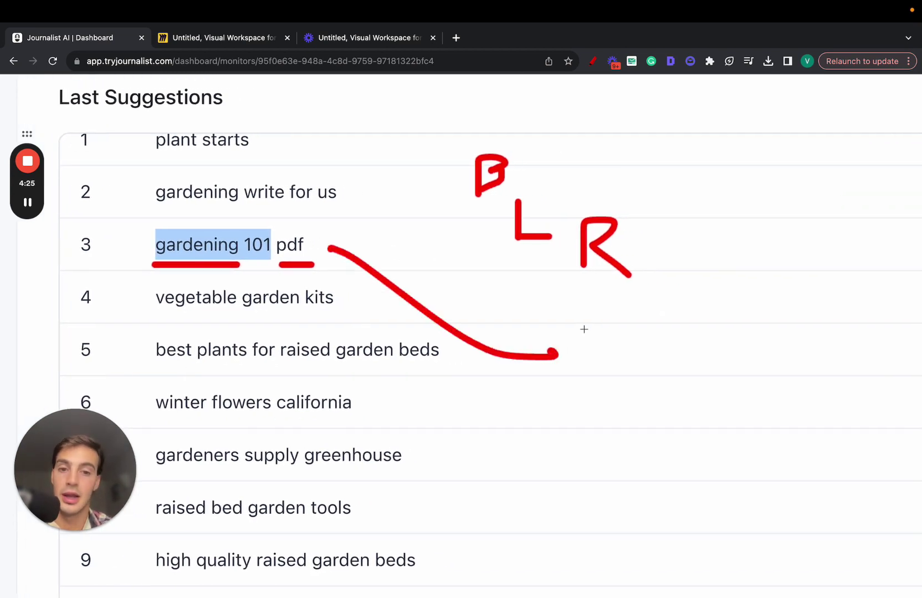
{"action": "mouse_move", "coordinate": [580, 318]}
{"action": "left_mouse_down"}
{"action": "mouse_move", "coordinate": [582, 382]}
{"action": "mouse_move", "coordinate": [679, 336]}
{"action": "mouse_move", "coordinate": [585, 357]}
{"action": "left_mouse_up"}
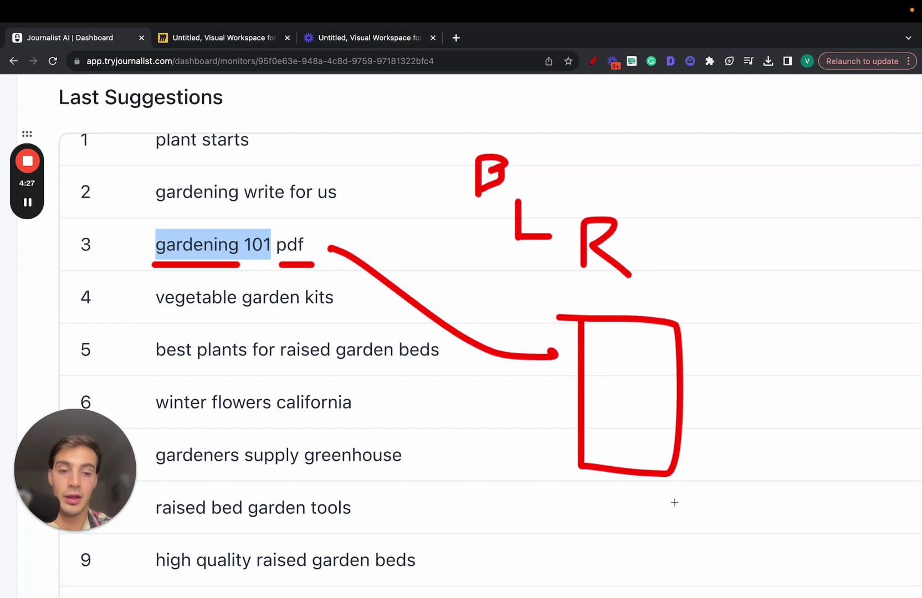
{"action": "mouse_move", "coordinate": [674, 503]}
{"action": "left_mouse_down"}
{"action": "mouse_move", "coordinate": [666, 515]}
{"action": "mouse_move", "coordinate": [683, 524]}
{"action": "mouse_move", "coordinate": [693, 501]}
{"action": "mouse_move", "coordinate": [701, 521]}
{"action": "left_mouse_up"}
{"action": "left_click_drag", "start_coordinate": [595, 336], "coordinate": [661, 349]}
{"action": "left_click_drag", "start_coordinate": [590, 380], "coordinate": [652, 380]}
{"action": "left_click_drag", "start_coordinate": [594, 422], "coordinate": [609, 422]}
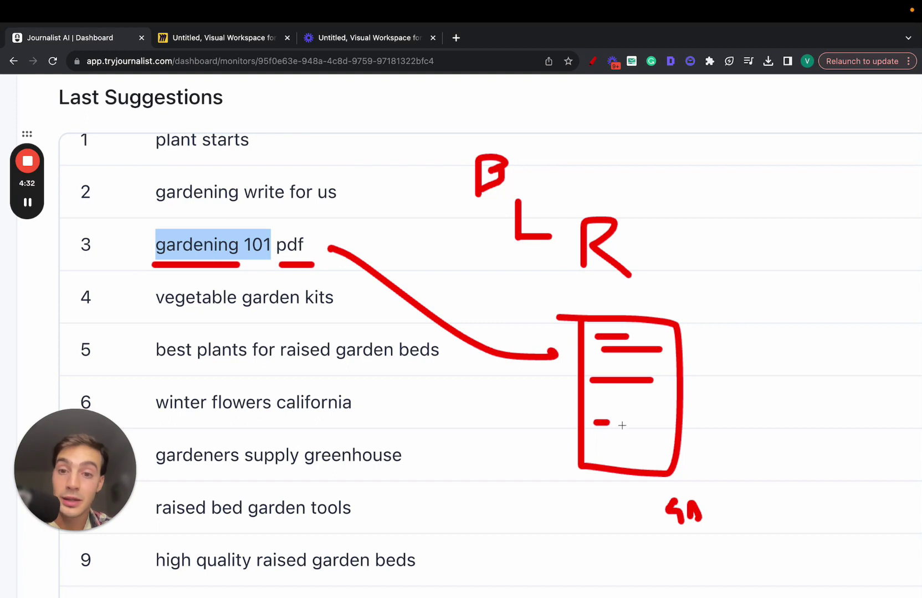
Mark inside the page box, circle it, and draw three red envelopes below
{"action": "left_click", "coordinate": [630, 454]}
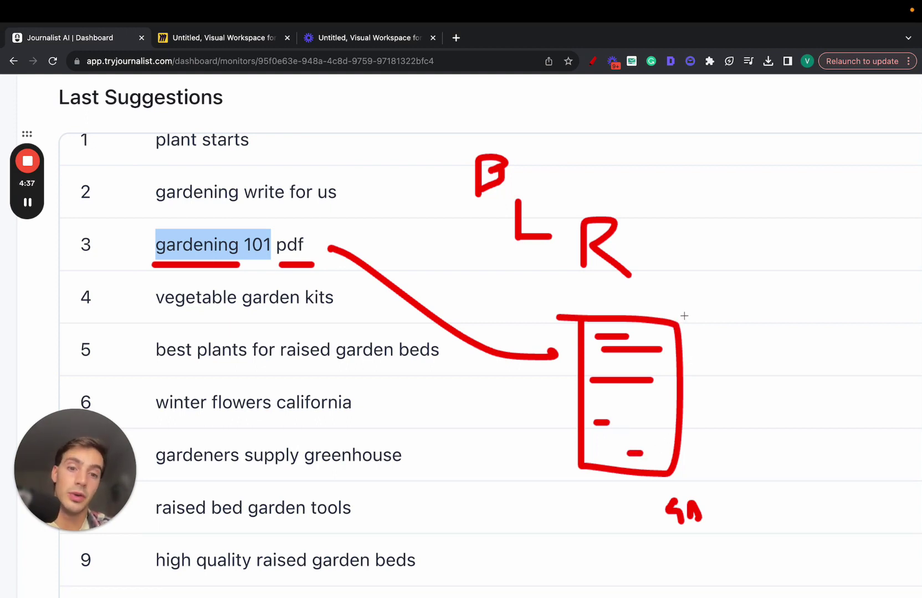
{"action": "mouse_move", "coordinate": [684, 315]}
{"action": "left_mouse_down"}
{"action": "mouse_move", "coordinate": [663, 303]}
{"action": "mouse_move", "coordinate": [569, 308]}
{"action": "mouse_move", "coordinate": [558, 448]}
{"action": "mouse_move", "coordinate": [710, 406]}
{"action": "mouse_move", "coordinate": [686, 296]}
{"action": "left_mouse_up"}
{"action": "mouse_move", "coordinate": [721, 323]}
{"action": "left_mouse_down"}
{"action": "mouse_move", "coordinate": [721, 362]}
{"action": "mouse_move", "coordinate": [890, 339]}
{"action": "mouse_move", "coordinate": [754, 306]}
{"action": "mouse_move", "coordinate": [735, 308]}
{"action": "mouse_move", "coordinate": [773, 339]}
{"action": "mouse_move", "coordinate": [752, 326]}
{"action": "mouse_move", "coordinate": [775, 315]}
{"action": "mouse_move", "coordinate": [720, 326]}
{"action": "left_mouse_up"}
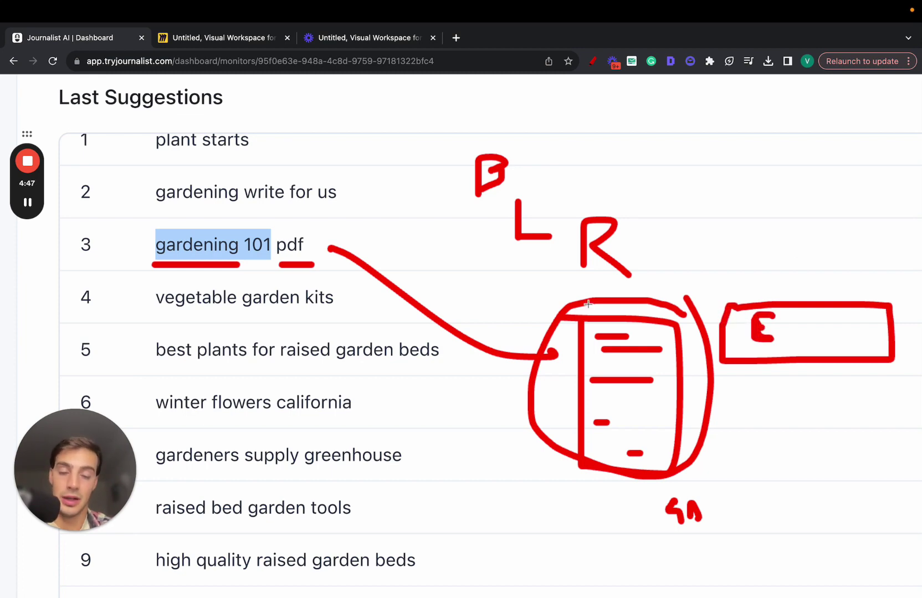
{"action": "mouse_move", "coordinate": [754, 405]}
{"action": "left_mouse_down"}
{"action": "mouse_move", "coordinate": [830, 411]}
{"action": "mouse_move", "coordinate": [758, 391]}
{"action": "mouse_move", "coordinate": [821, 400]}
{"action": "left_mouse_up"}
{"action": "mouse_move", "coordinate": [764, 458]}
{"action": "left_mouse_down"}
{"action": "mouse_move", "coordinate": [761, 496]}
{"action": "mouse_move", "coordinate": [806, 454]}
{"action": "mouse_move", "coordinate": [796, 485]}
{"action": "mouse_move", "coordinate": [812, 470]}
{"action": "left_mouse_up"}
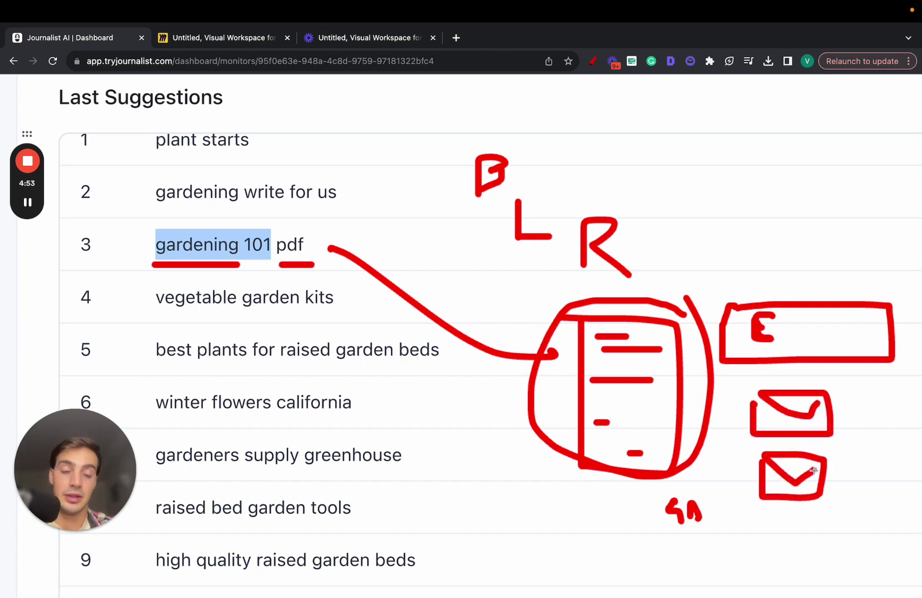
{"action": "mouse_move", "coordinate": [767, 528]}
{"action": "left_mouse_down"}
{"action": "mouse_move", "coordinate": [769, 558]}
{"action": "mouse_move", "coordinate": [820, 512]}
{"action": "mouse_move", "coordinate": [763, 518]}
{"action": "mouse_move", "coordinate": [834, 532]}
{"action": "mouse_move", "coordinate": [839, 522]}
{"action": "mouse_move", "coordinate": [819, 515]}
{"action": "left_mouse_up"}
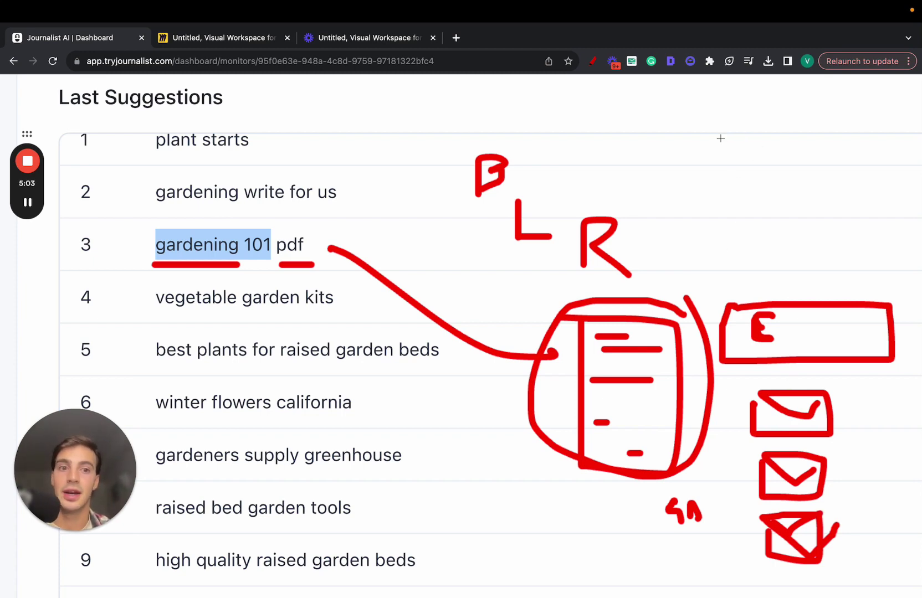
Sketch a looped doodle with dots and an O at top right, circle it, and dot the L
{"action": "mouse_move", "coordinate": [727, 228]}
{"action": "left_mouse_down"}
{"action": "mouse_move", "coordinate": [677, 88]}
{"action": "mouse_move", "coordinate": [716, 168]}
{"action": "left_mouse_up"}
{"action": "left_click", "coordinate": [779, 168]}
{"action": "left_click", "coordinate": [826, 167]}
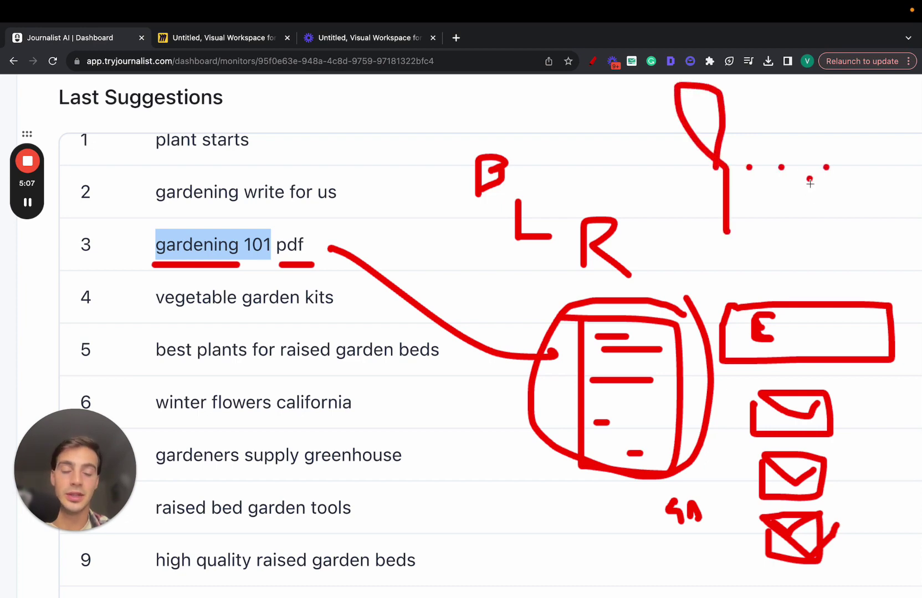
{"action": "left_click_drag", "start_coordinate": [809, 180], "coordinate": [812, 175]}
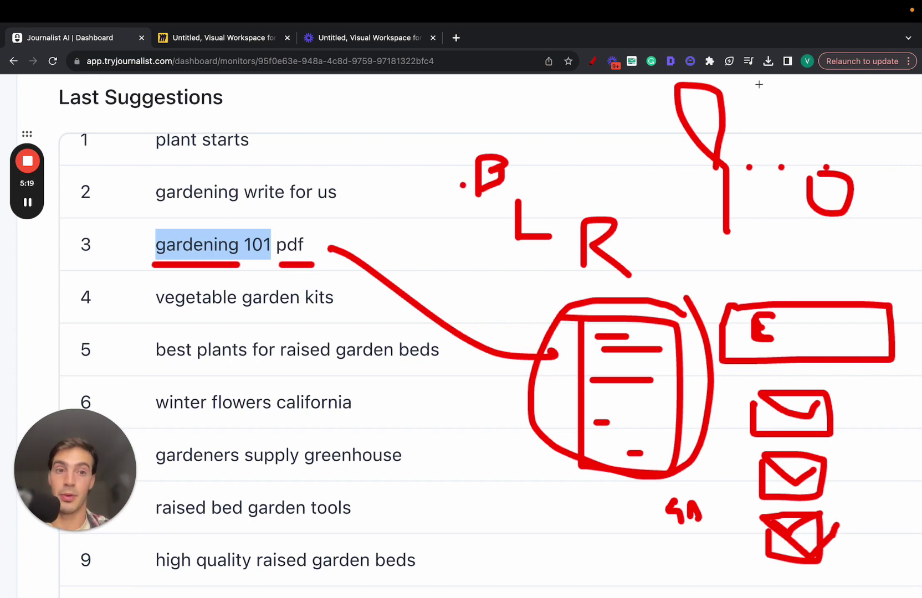
{"action": "mouse_move", "coordinate": [759, 84]}
{"action": "left_mouse_down"}
{"action": "mouse_move", "coordinate": [668, 89]}
{"action": "mouse_move", "coordinate": [747, 224]}
{"action": "mouse_move", "coordinate": [789, 94]}
{"action": "mouse_move", "coordinate": [772, 98]}
{"action": "left_mouse_up"}
{"action": "left_click", "coordinate": [509, 232]}
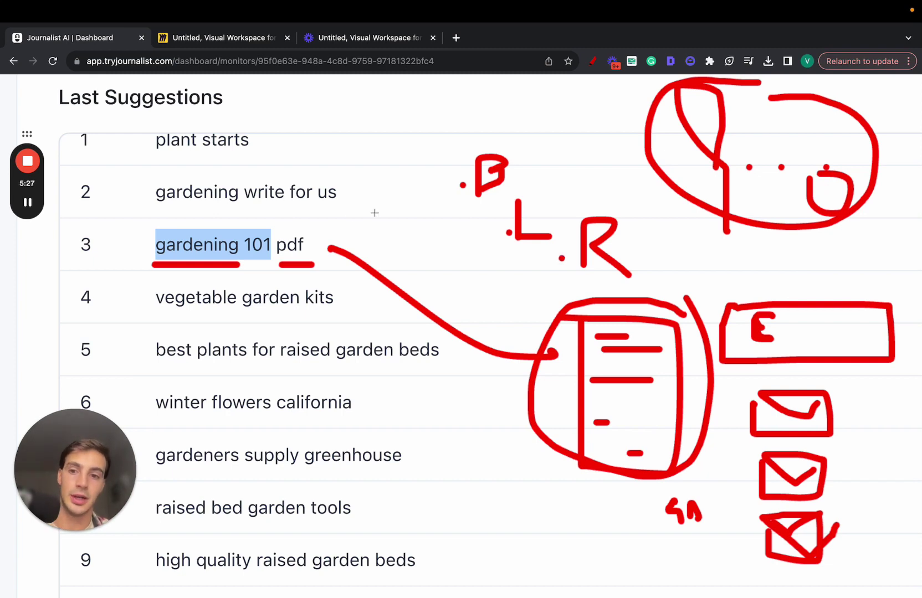
Underline 'vegetable garden kits' twice in red
{"action": "scroll", "coordinate": [328, 216], "scroll_direction": "down", "scroll_amount": 1}
{"action": "left_click_drag", "start_coordinate": [152, 290], "coordinate": [311, 290]}
{"action": "left_click_drag", "start_coordinate": [159, 297], "coordinate": [361, 296]}
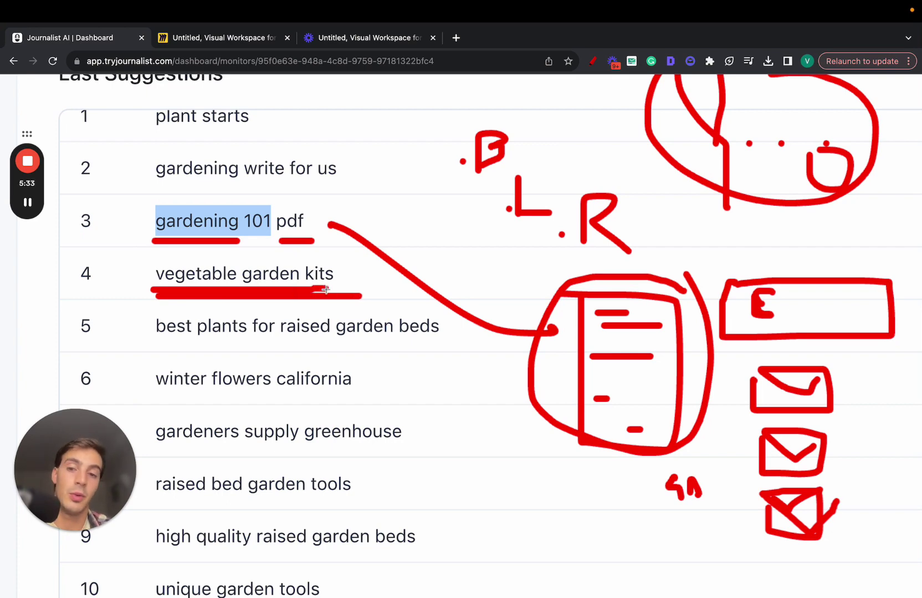
Underline 'raised bed garden tools', 'unique garden tools' and 'winter flowers california' in red
{"action": "scroll", "coordinate": [326, 289], "scroll_direction": "down", "scroll_amount": 7}
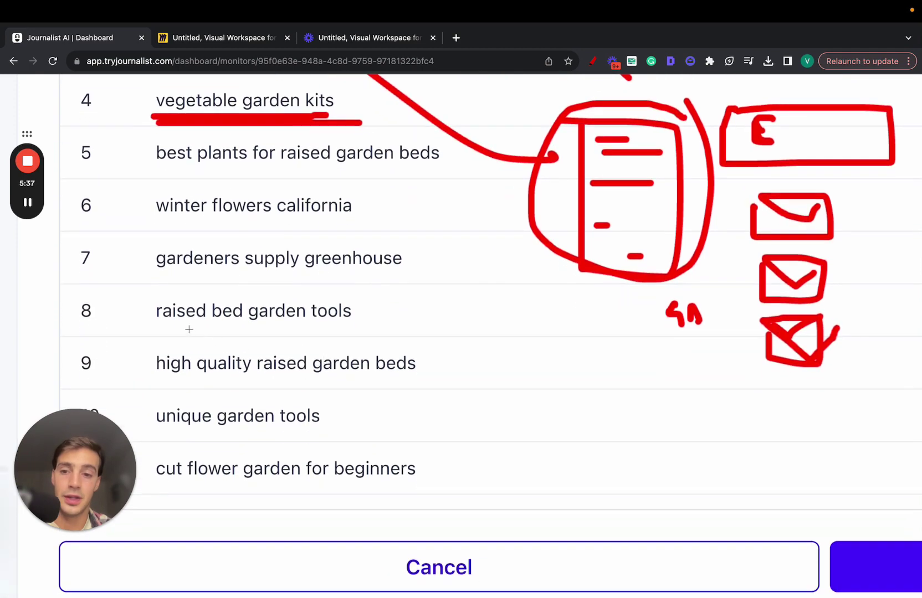
{"action": "left_click_drag", "start_coordinate": [159, 326], "coordinate": [370, 327]}
{"action": "scroll", "coordinate": [369, 328], "scroll_direction": "down", "scroll_amount": 2}
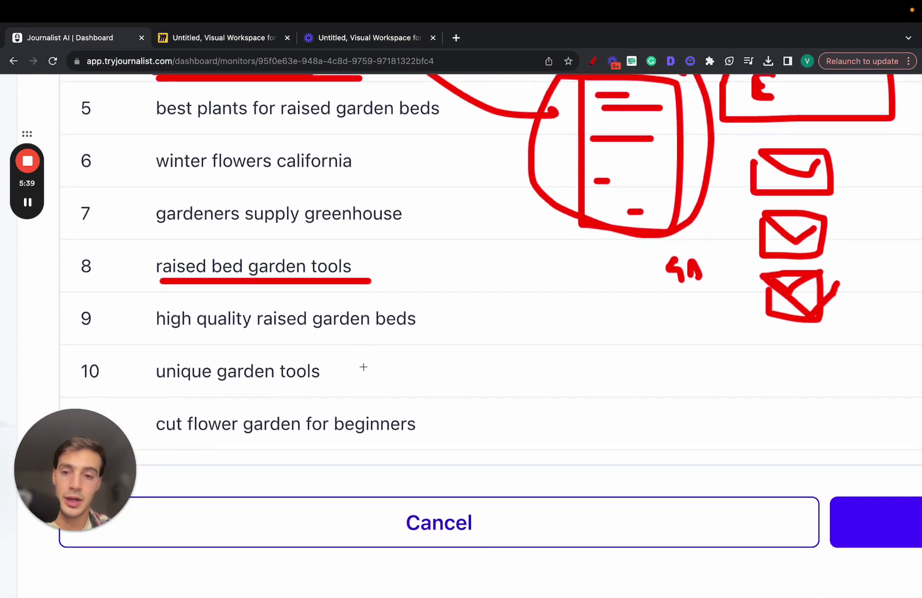
{"action": "scroll", "coordinate": [362, 370], "scroll_direction": "down", "scroll_amount": 1}
{"action": "left_click_drag", "start_coordinate": [157, 365], "coordinate": [298, 364]}
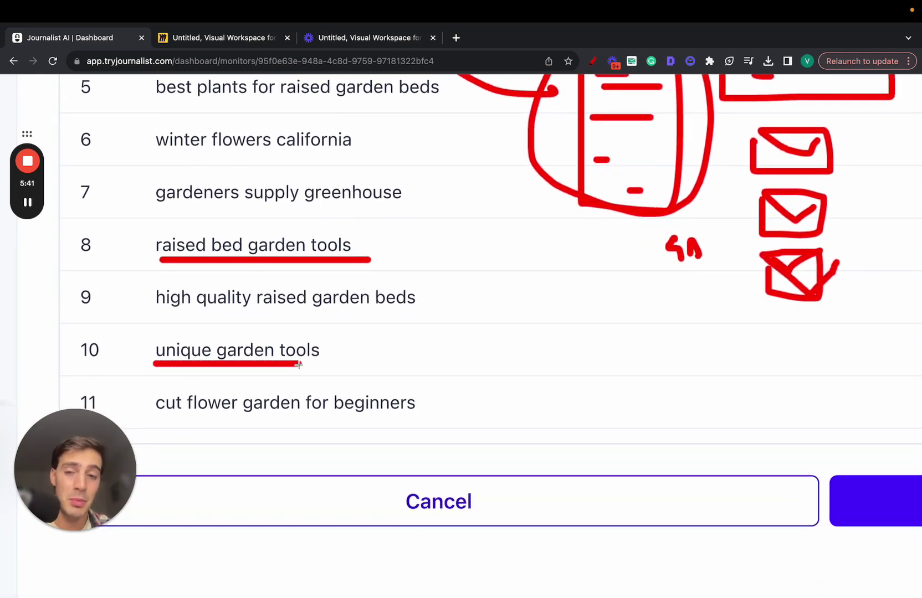
{"action": "scroll", "coordinate": [299, 366], "scroll_direction": "down", "scroll_amount": 1}
{"action": "scroll", "coordinate": [330, 378], "scroll_direction": "up", "scroll_amount": 3}
{"action": "scroll", "coordinate": [329, 378], "scroll_direction": "up", "scroll_amount": 1}
{"action": "scroll", "coordinate": [343, 253], "scroll_direction": "up", "scroll_amount": 1}
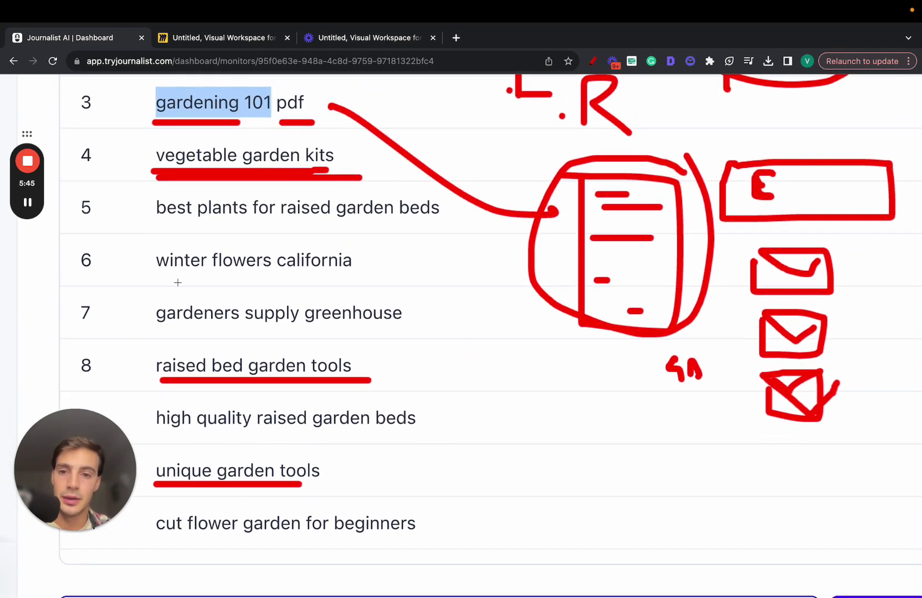
{"action": "mouse_move", "coordinate": [156, 284]}
{"action": "left_mouse_down"}
{"action": "mouse_move", "coordinate": [385, 282]}
{"action": "mouse_move", "coordinate": [138, 283]}
{"action": "left_mouse_up"}
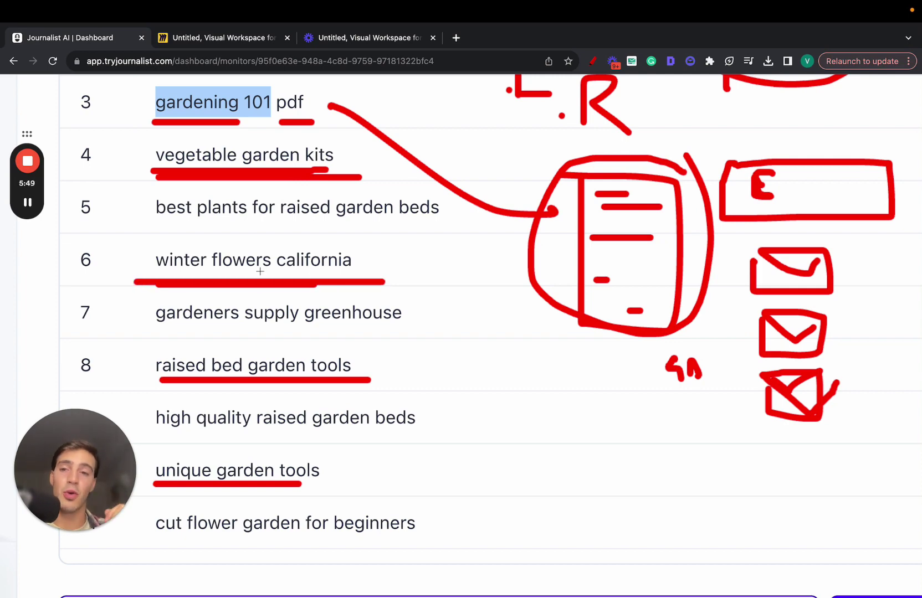
{"action": "scroll", "coordinate": [320, 249], "scroll_direction": "up", "scroll_amount": 1}
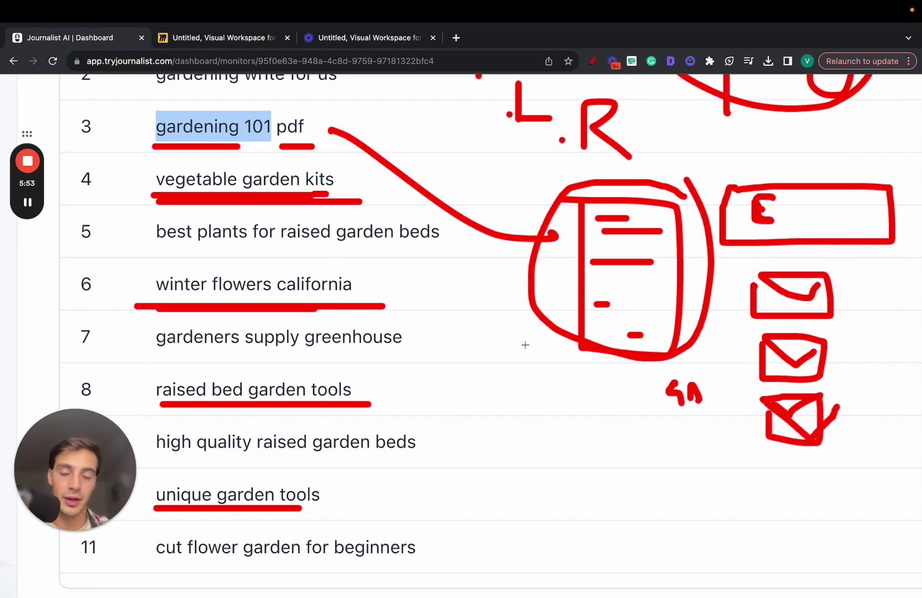
{"action": "scroll", "coordinate": [525, 345], "scroll_direction": "down", "scroll_amount": 5}
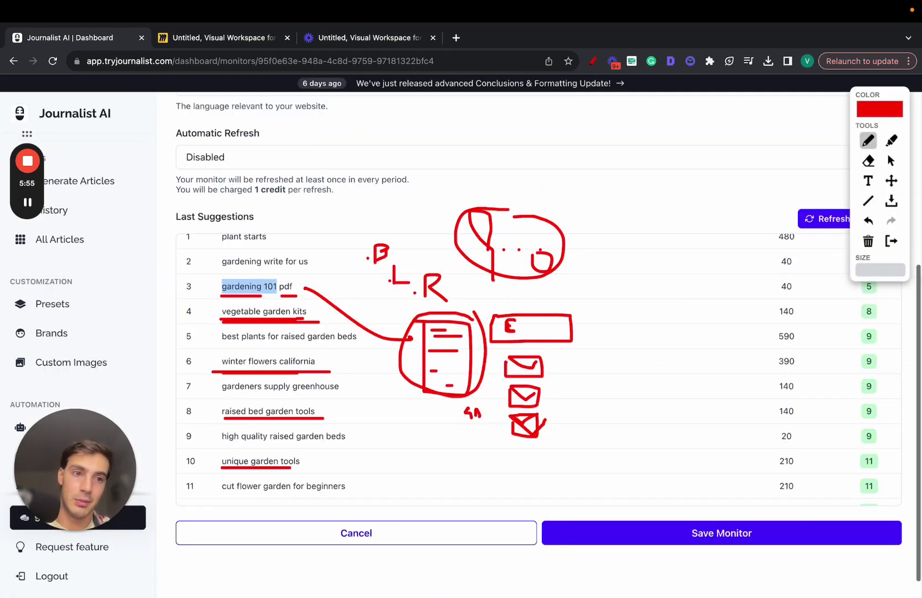
Switch to the select arrow, then exit the annotation overlay to clear all red drawings
{"action": "left_click", "coordinate": [890, 160]}
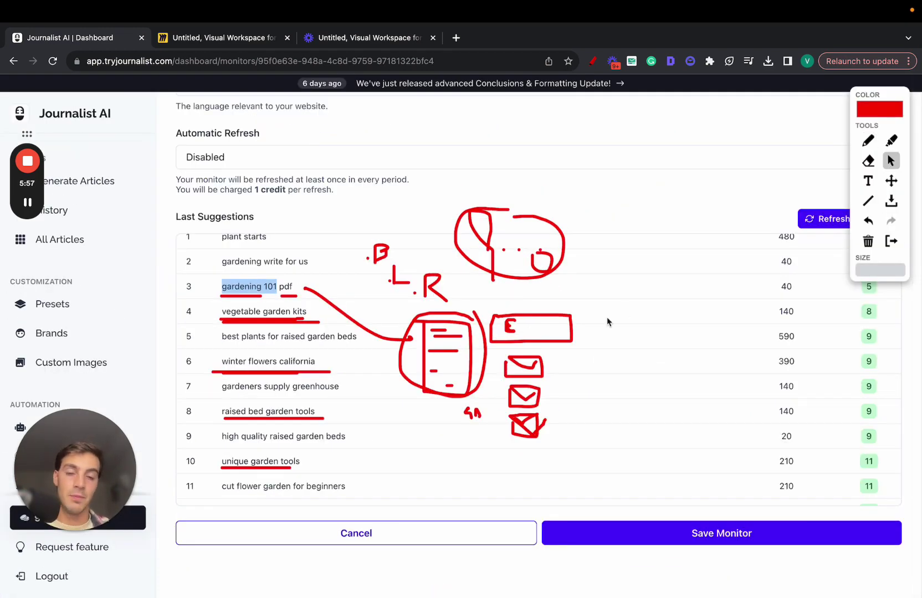
{"action": "scroll", "coordinate": [607, 316], "scroll_direction": "down", "scroll_amount": 10}
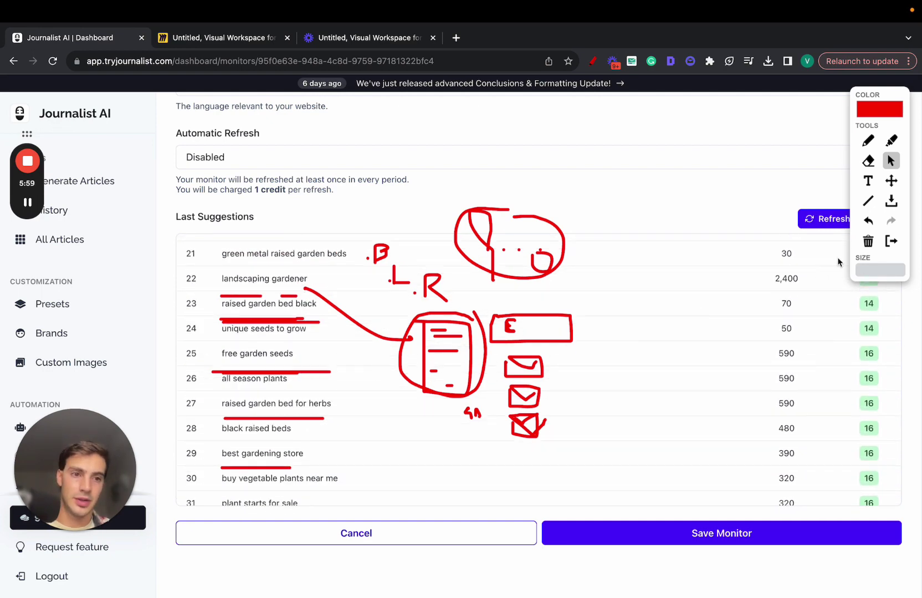
{"action": "scroll", "coordinate": [730, 312], "scroll_direction": "down", "scroll_amount": 5}
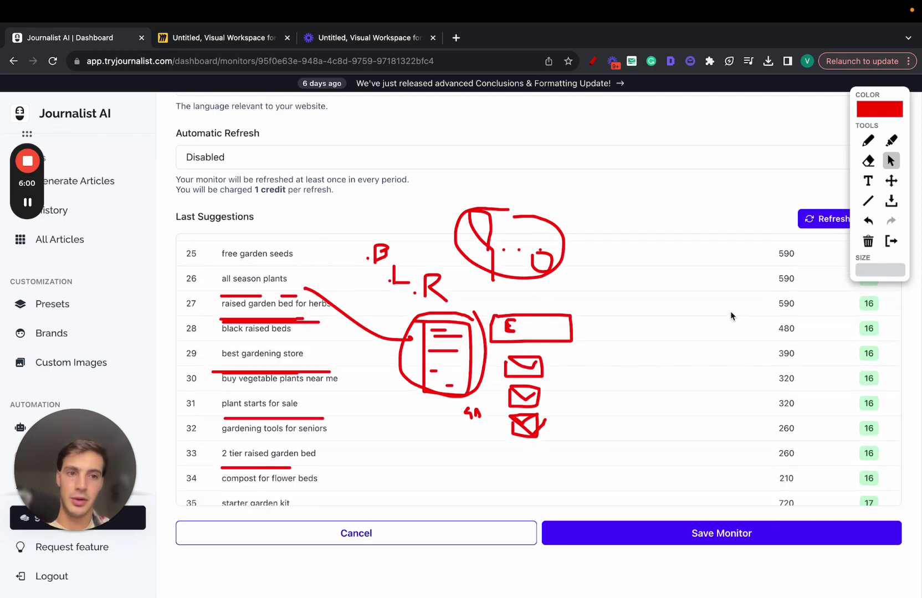
{"action": "left_click", "coordinate": [892, 242]}
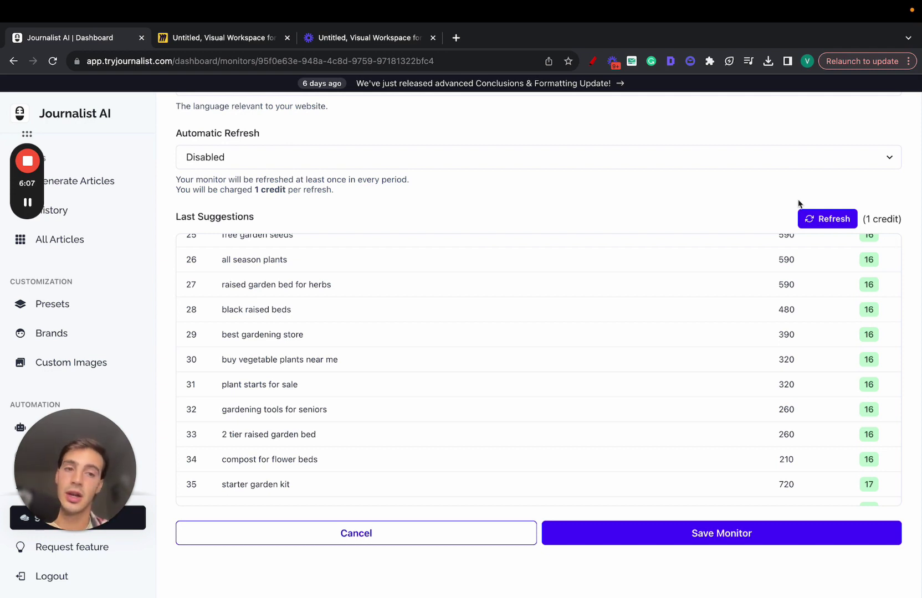
{"action": "scroll", "coordinate": [545, 208], "scroll_direction": "up", "scroll_amount": 3}
{"action": "scroll", "coordinate": [425, 365], "scroll_direction": "up", "scroll_amount": 12}
{"action": "scroll", "coordinate": [424, 361], "scroll_direction": "up", "scroll_amount": 5}
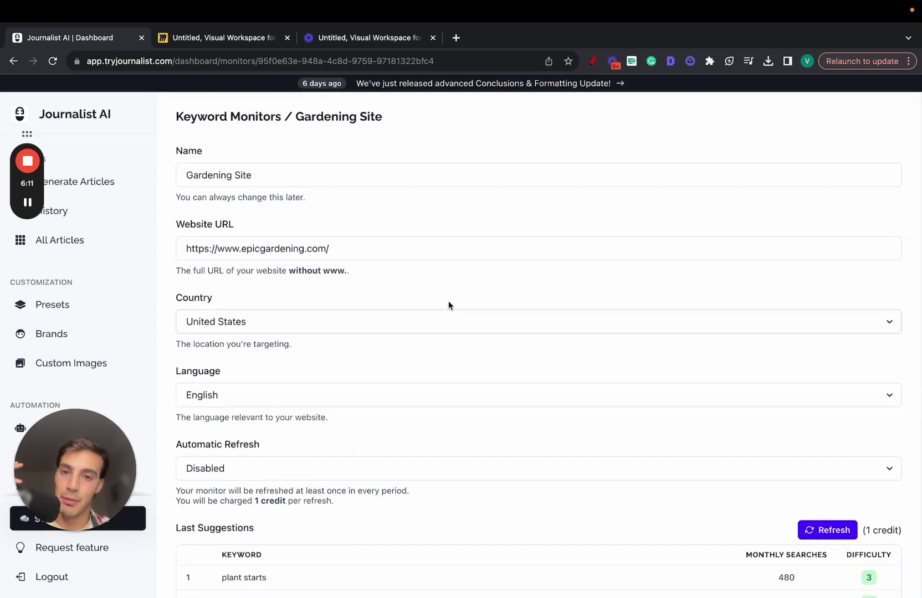
{"action": "scroll", "coordinate": [463, 363], "scroll_direction": "down", "scroll_amount": 5}
{"action": "scroll", "coordinate": [400, 442], "scroll_direction": "down", "scroll_amount": 4}
{"action": "scroll", "coordinate": [111, 206], "scroll_direction": "up", "scroll_amount": 2}
Start article generation in Keywords mode with English as the output language
{"action": "left_click", "coordinate": [97, 192]}
{"action": "left_click", "coordinate": [380, 203]}
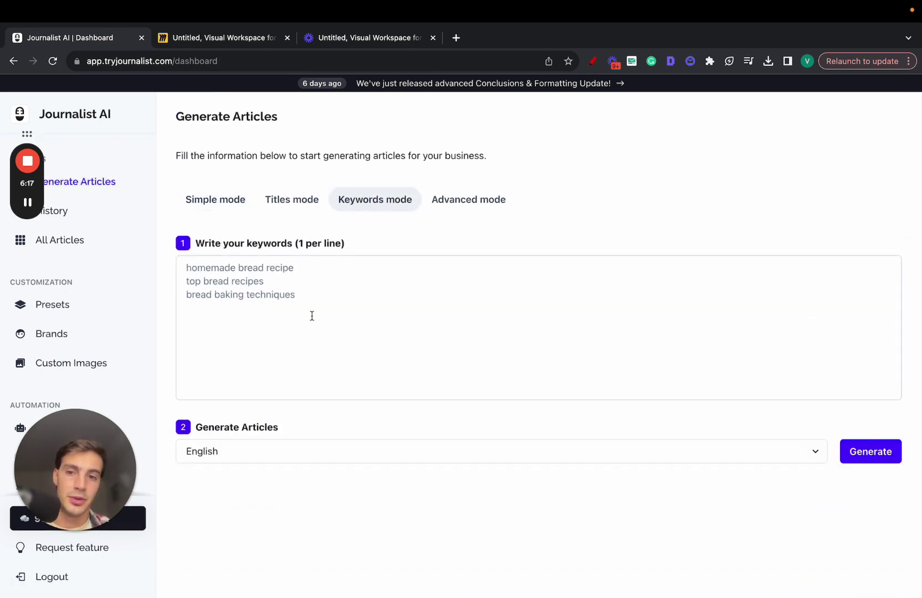
{"action": "left_click", "coordinate": [275, 452]}
{"action": "left_click", "coordinate": [864, 442]}
Switch to Advanced mode and enable Automate Youtube Videos
{"action": "left_click", "coordinate": [469, 199]}
{"action": "scroll", "coordinate": [437, 354], "scroll_direction": "down", "scroll_amount": 2}
{"action": "scroll", "coordinate": [443, 319], "scroll_direction": "down", "scroll_amount": 20}
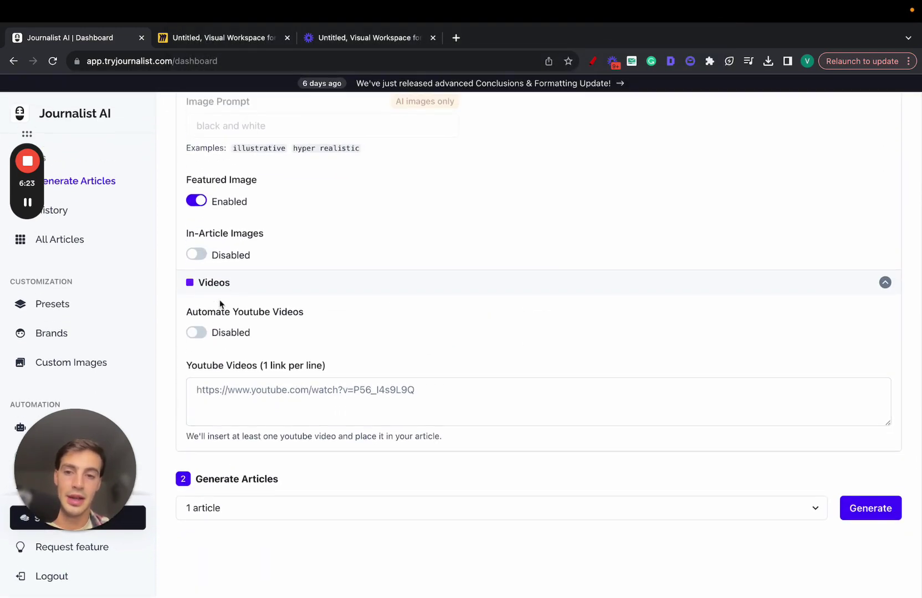
{"action": "left_click", "coordinate": [204, 333]}
Keep Google License-Free Photos as image provider and enable Automatic External Links
{"action": "scroll", "coordinate": [244, 348], "scroll_direction": "up", "scroll_amount": 1}
{"action": "scroll", "coordinate": [221, 391], "scroll_direction": "up", "scroll_amount": 2}
{"action": "scroll", "coordinate": [243, 253], "scroll_direction": "up", "scroll_amount": 2}
{"action": "left_click", "coordinate": [270, 237]}
{"action": "left_click", "coordinate": [275, 323]}
{"action": "scroll", "coordinate": [250, 343], "scroll_direction": "up", "scroll_amount": 6}
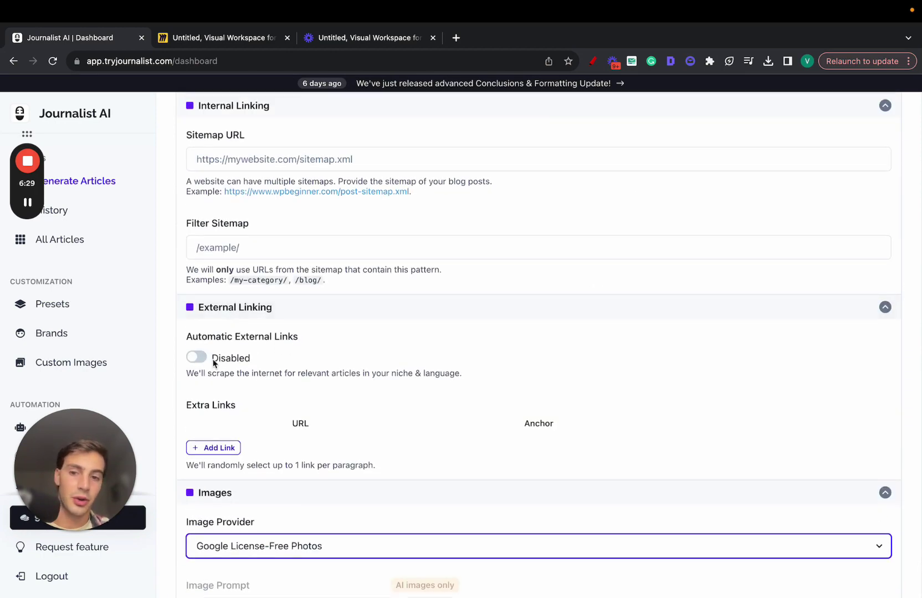
{"action": "left_click", "coordinate": [197, 357]}
Keep the article size at Medium
{"action": "scroll", "coordinate": [250, 222], "scroll_direction": "up", "scroll_amount": 2}
{"action": "scroll", "coordinate": [247, 183], "scroll_direction": "up", "scroll_amount": 3}
{"action": "left_click", "coordinate": [246, 304]}
{"action": "left_click", "coordinate": [370, 278]}
Lower the creativity slider to about midway
{"action": "scroll", "coordinate": [370, 278], "scroll_direction": "up", "scroll_amount": 2}
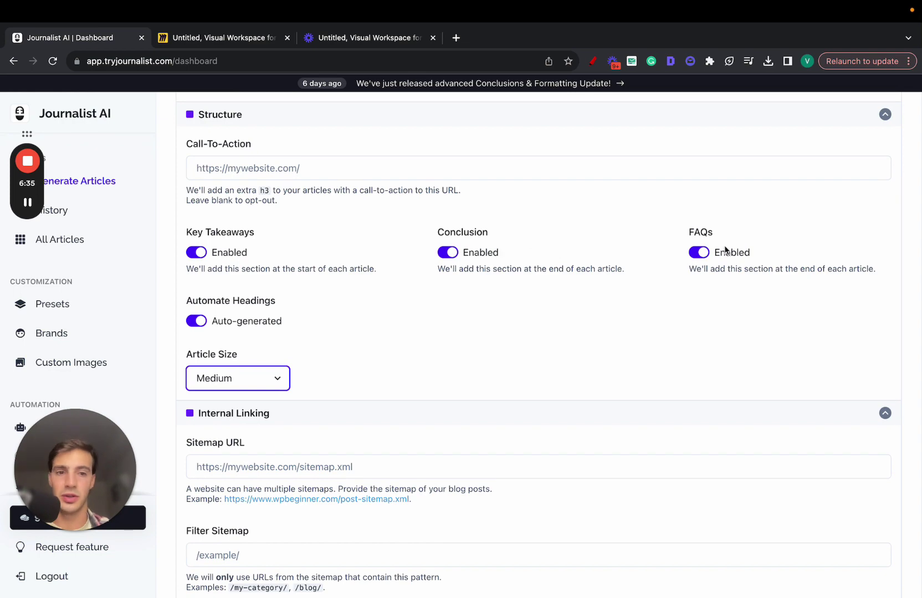
{"action": "scroll", "coordinate": [222, 382], "scroll_direction": "up", "scroll_amount": 2}
{"action": "scroll", "coordinate": [203, 388], "scroll_direction": "up", "scroll_amount": 5}
{"action": "scroll", "coordinate": [293, 349], "scroll_direction": "up", "scroll_amount": 5}
{"action": "scroll", "coordinate": [288, 329], "scroll_direction": "down", "scroll_amount": 1}
{"action": "left_click_drag", "start_coordinate": [541, 328], "coordinate": [712, 326]}
{"action": "left_click_drag", "start_coordinate": [487, 351], "coordinate": [464, 327]}
Leave the point of view set to Automatic
{"action": "scroll", "coordinate": [327, 355], "scroll_direction": "down", "scroll_amount": 1}
{"action": "left_click", "coordinate": [323, 399]}
{"action": "left_click", "coordinate": [366, 324]}
{"action": "scroll", "coordinate": [366, 329], "scroll_direction": "up", "scroll_amount": 6}
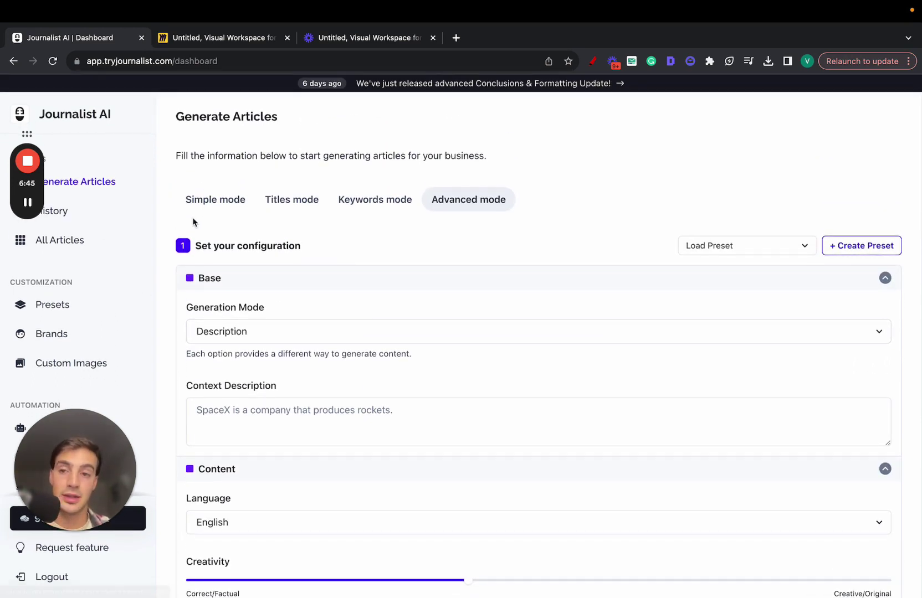
Open History, go to All Articles, and search the page for 'kart'
{"action": "left_click", "coordinate": [98, 211]}
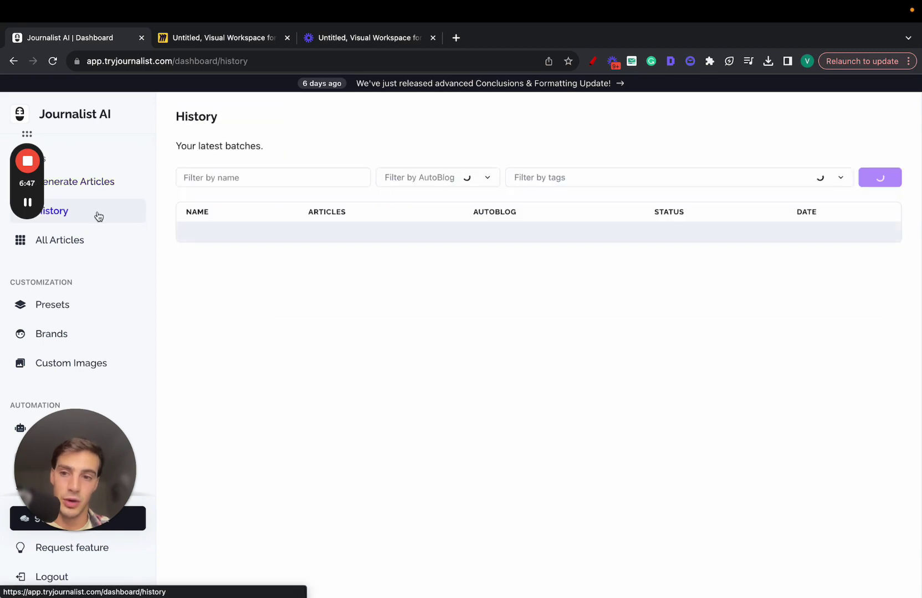
{"action": "left_click", "coordinate": [96, 242]}
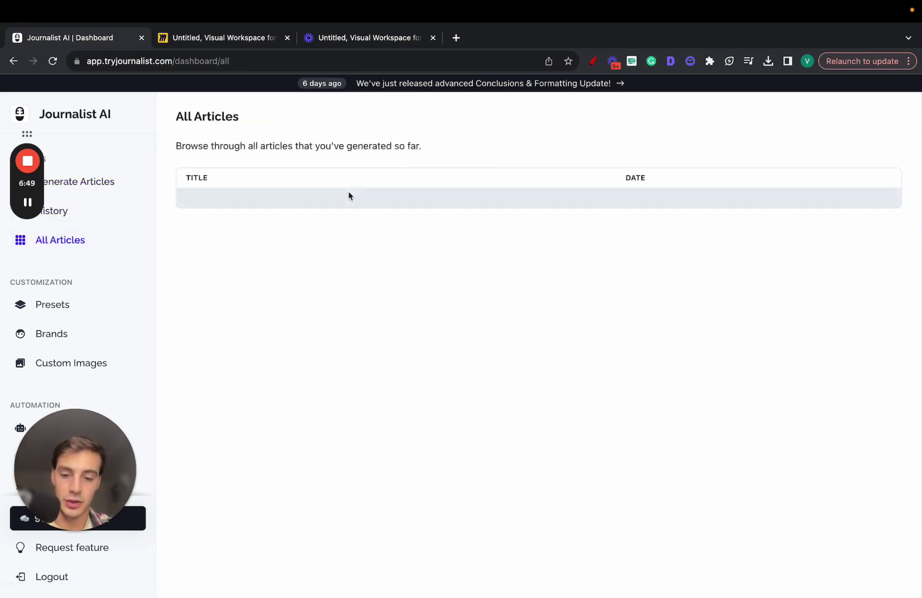
{"action": "key", "text": "ctrl+f"}
{"action": "type", "text": "kart"}
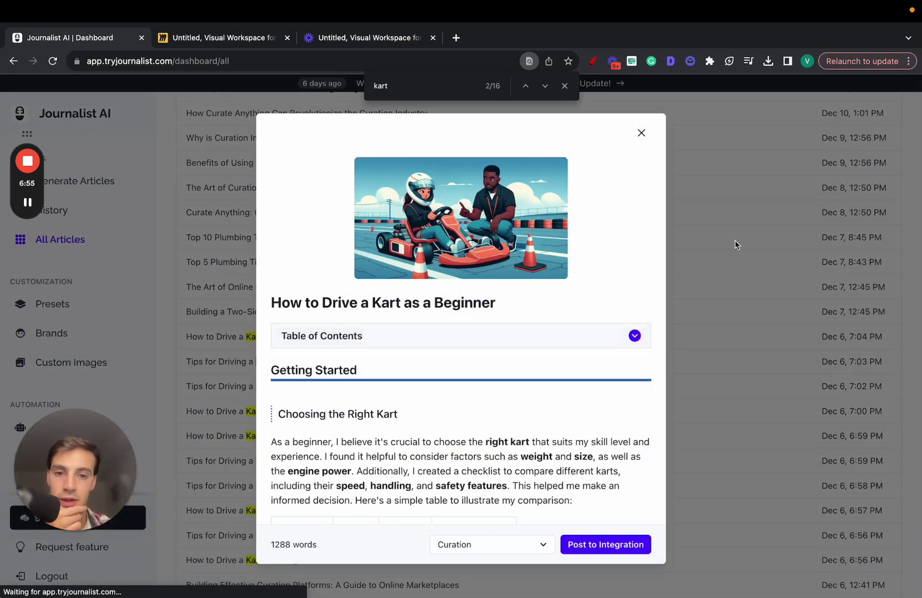
Read through the open kart article preview, expanding and collapsing its table of contents
{"action": "left_click", "coordinate": [736, 244]}
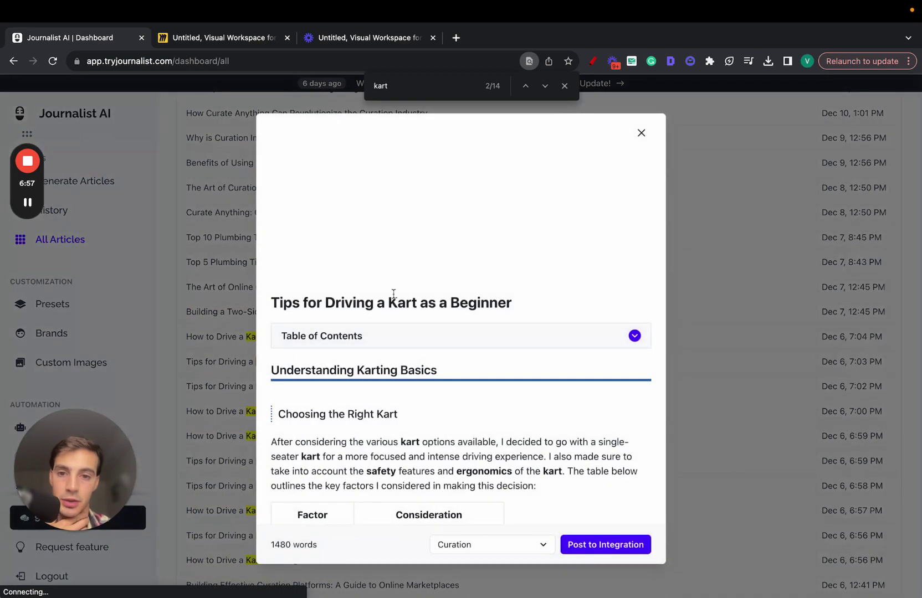
{"action": "key", "text": "Escape"}
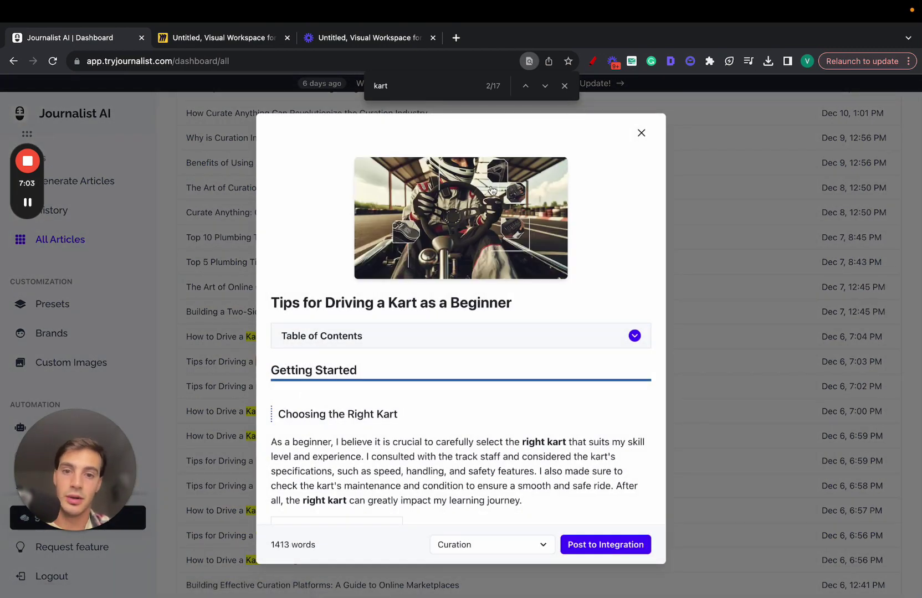
{"action": "scroll", "coordinate": [370, 218], "scroll_direction": "down", "scroll_amount": 3}
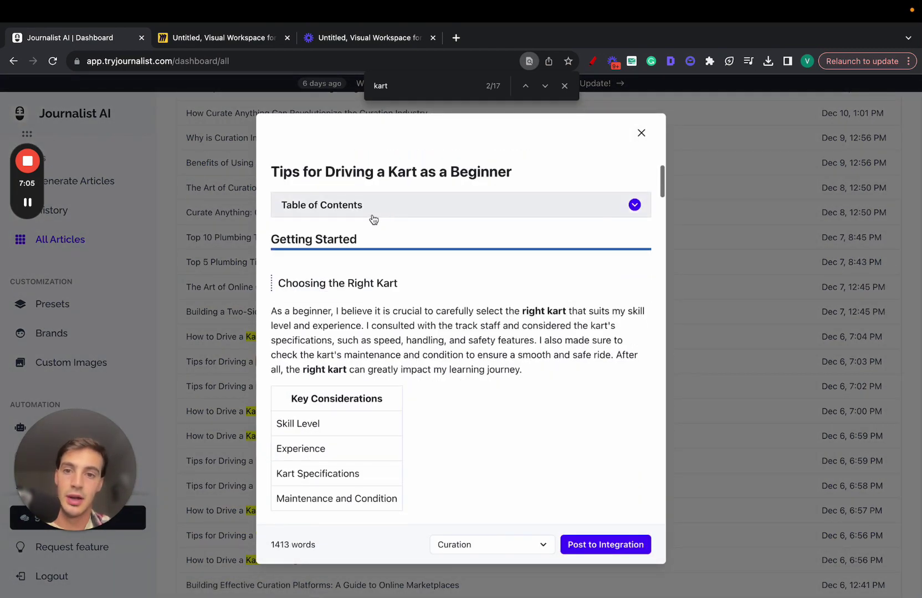
{"action": "left_click", "coordinate": [389, 216]}
{"action": "left_click", "coordinate": [391, 216]}
{"action": "scroll", "coordinate": [381, 286], "scroll_direction": "down", "scroll_amount": 5}
{"action": "scroll", "coordinate": [380, 285], "scroll_direction": "down", "scroll_amount": 10}
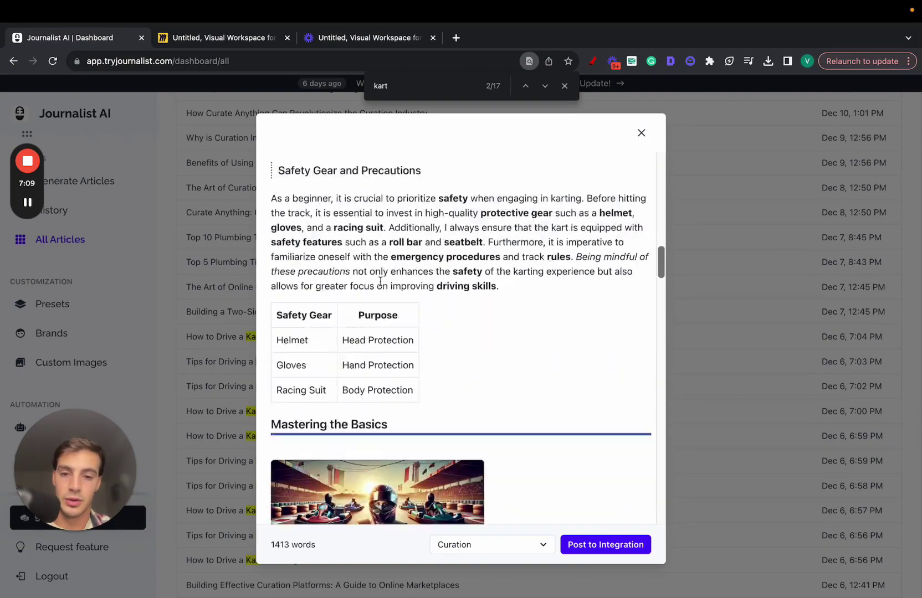
{"action": "scroll", "coordinate": [408, 295], "scroll_direction": "down", "scroll_amount": 15}
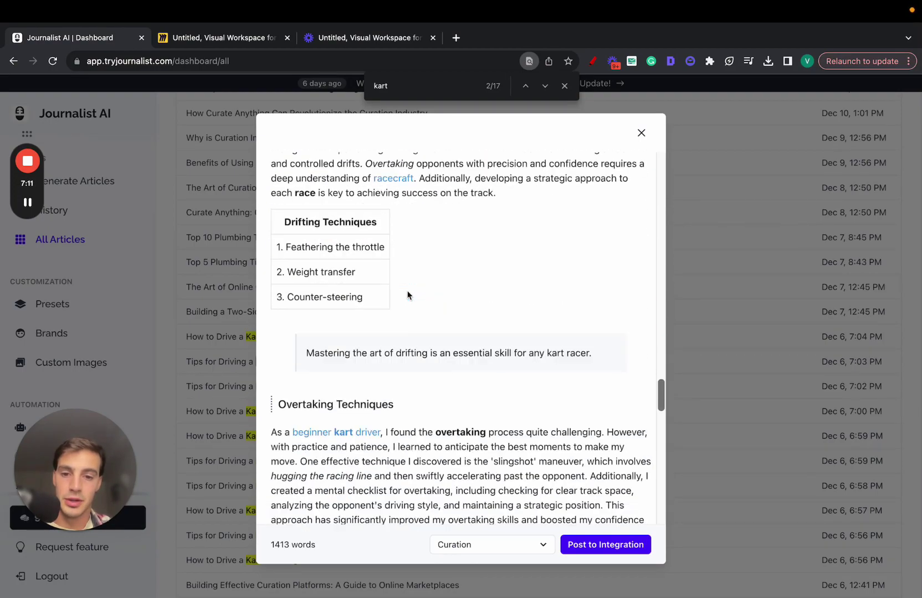
{"action": "scroll", "coordinate": [588, 329], "scroll_direction": "down", "scroll_amount": 5}
Read the 'How to Drive a Kart as a Beginner' article preview, then close it
{"action": "left_click", "coordinate": [738, 233]}
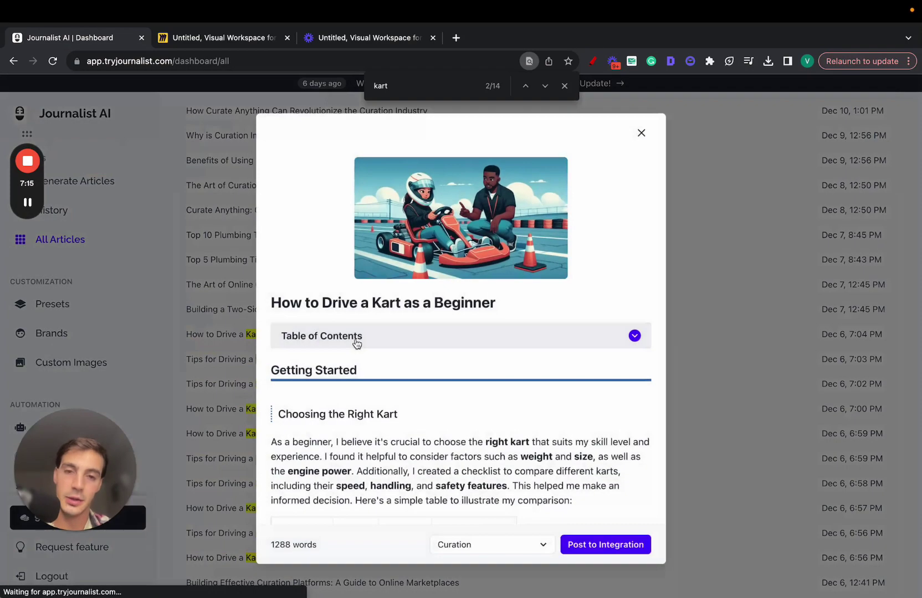
{"action": "scroll", "coordinate": [488, 351], "scroll_direction": "down", "scroll_amount": 3}
{"action": "scroll", "coordinate": [488, 352], "scroll_direction": "down", "scroll_amount": 20}
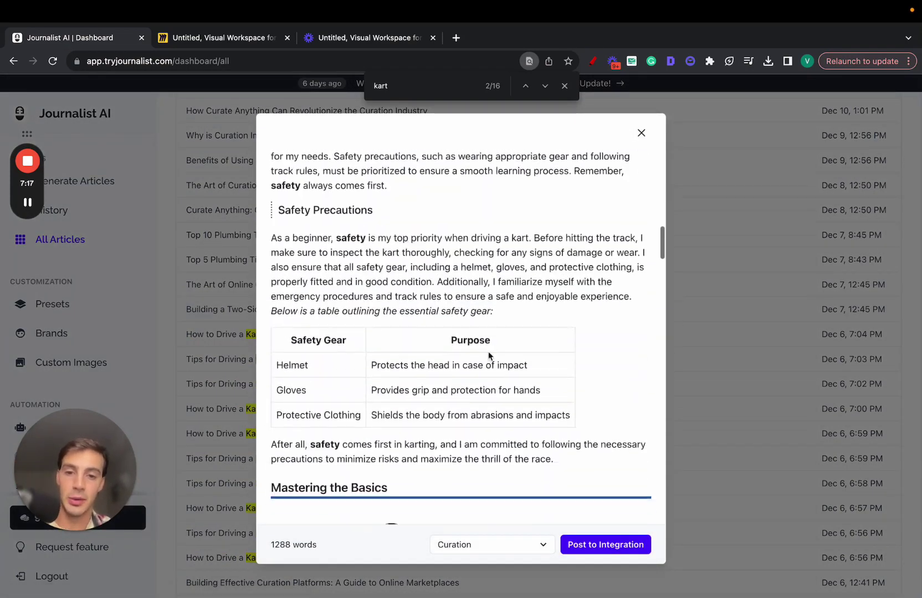
{"action": "scroll", "coordinate": [488, 351], "scroll_direction": "down", "scroll_amount": 5}
{"action": "scroll", "coordinate": [510, 349], "scroll_direction": "up", "scroll_amount": 3}
{"action": "scroll", "coordinate": [379, 313], "scroll_direction": "up", "scroll_amount": 10}
{"action": "scroll", "coordinate": [379, 313], "scroll_direction": "down", "scroll_amount": 10}
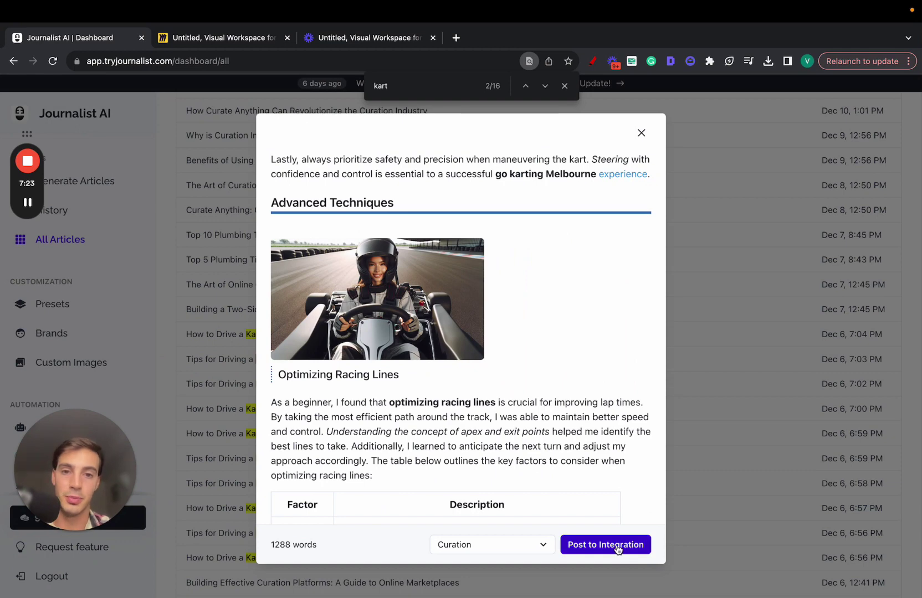
{"action": "left_click", "coordinate": [705, 472]}
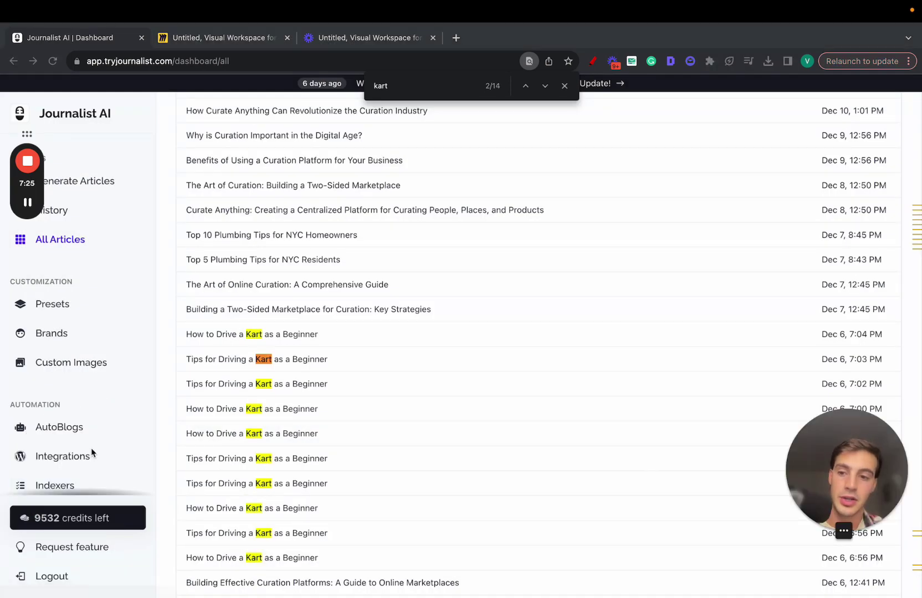
Browse the New Integration forms for Shopify, Ghost, Wix, Webflow, Blogger, Zapier and External API
{"action": "left_click", "coordinate": [92, 455]}
{"action": "left_click", "coordinate": [559, 381]}
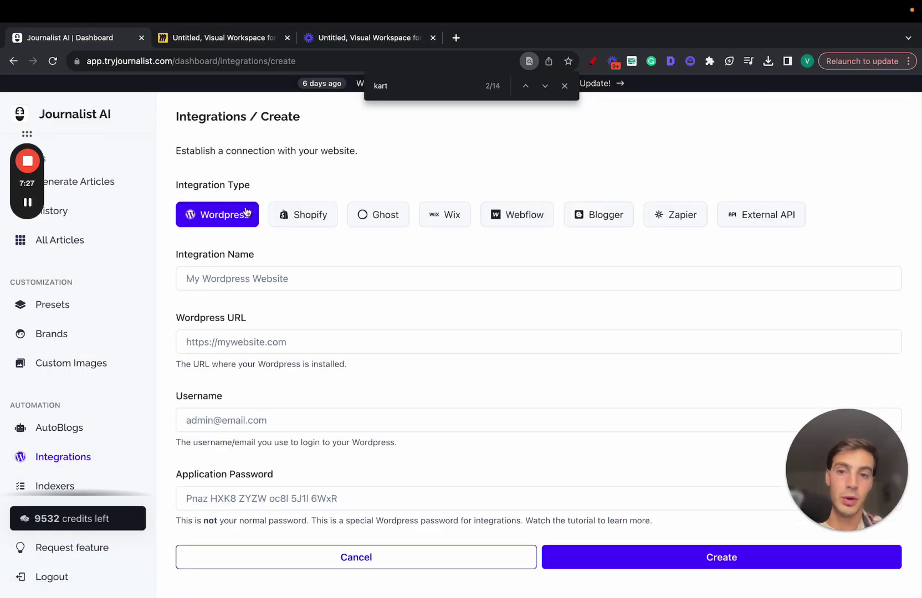
{"action": "left_click", "coordinate": [308, 224]}
{"action": "left_click", "coordinate": [368, 215]}
{"action": "left_click", "coordinate": [437, 215]}
{"action": "left_click", "coordinate": [540, 218]}
{"action": "left_click", "coordinate": [587, 215]}
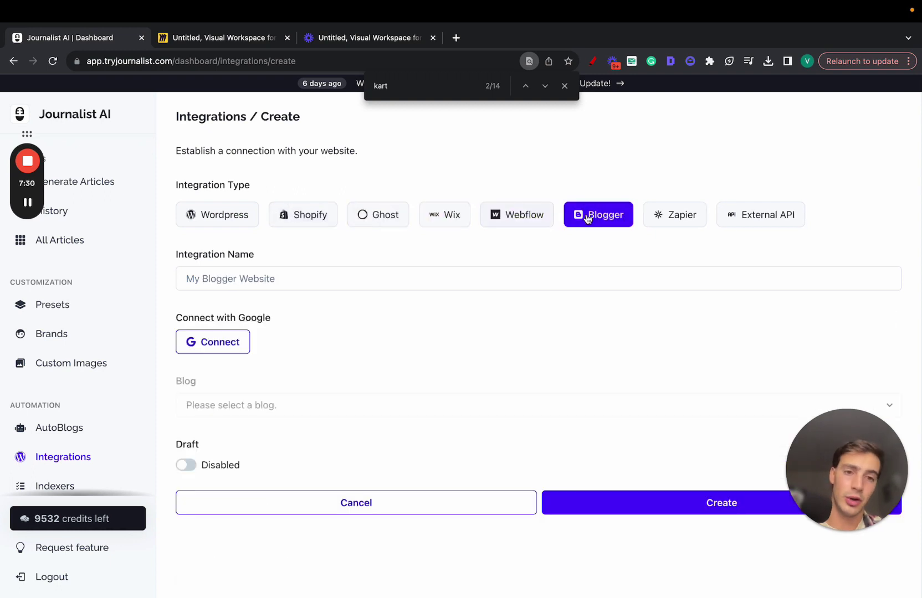
{"action": "left_click", "coordinate": [673, 221]}
{"action": "left_click", "coordinate": [776, 224]}
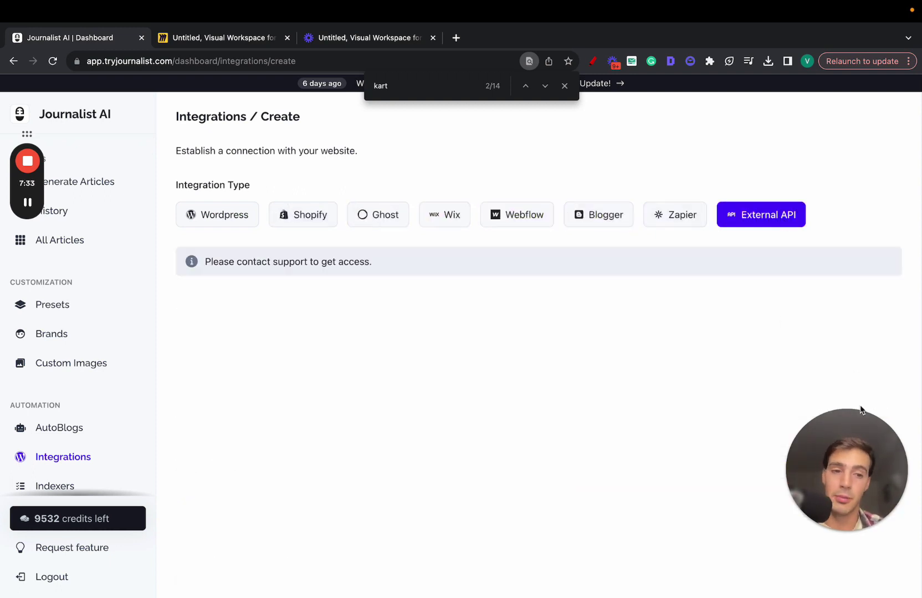
Close the 'kart' find bar and go to Keyword Monitors
{"action": "left_click_drag", "start_coordinate": [861, 432], "coordinate": [90, 432]}
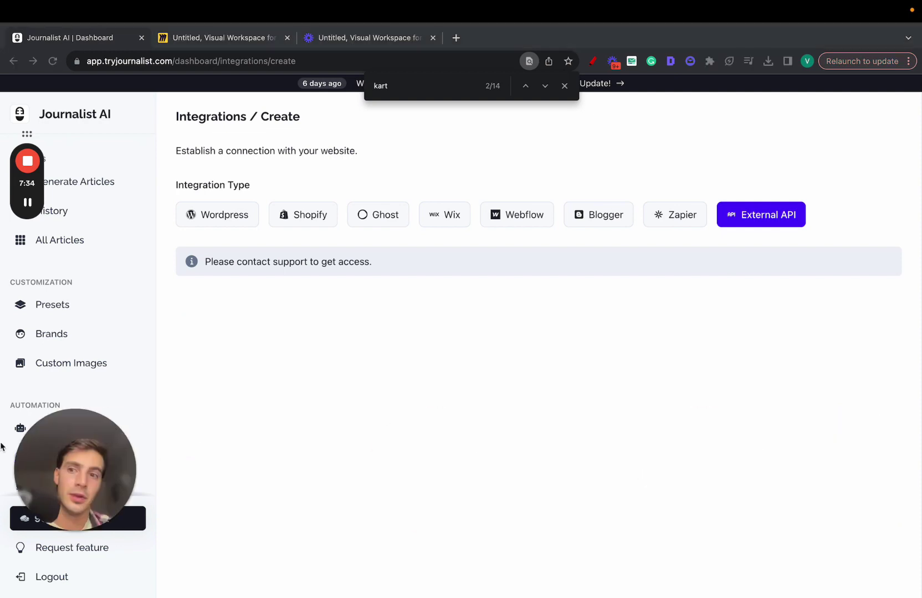
{"action": "left_click", "coordinate": [566, 86]}
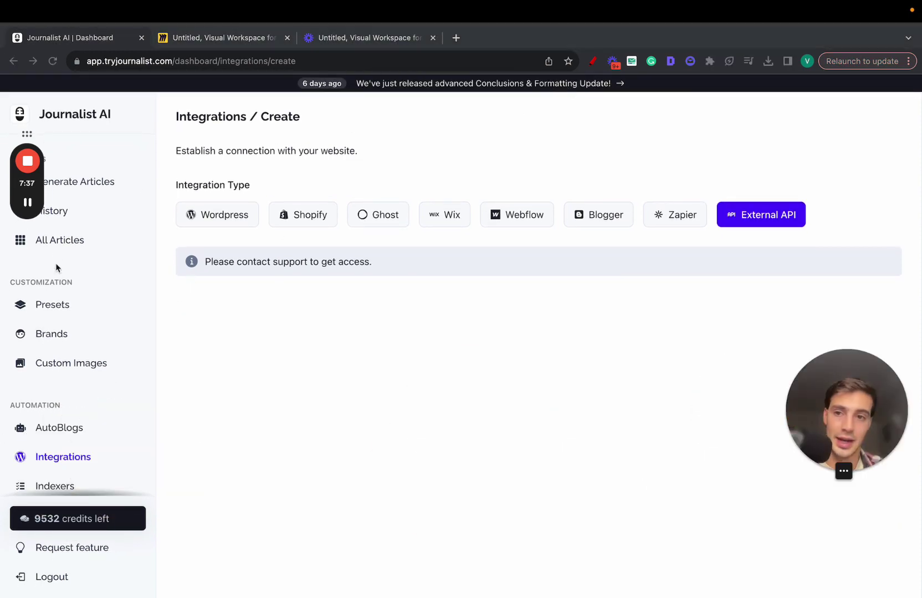
{"action": "scroll", "coordinate": [68, 299], "scroll_direction": "down", "scroll_amount": 3}
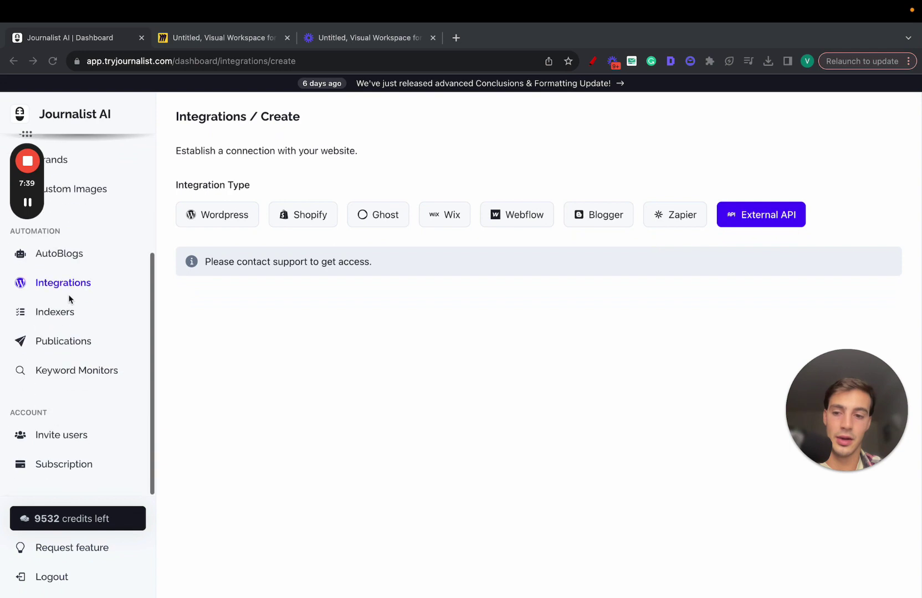
{"action": "left_click", "coordinate": [82, 378]}
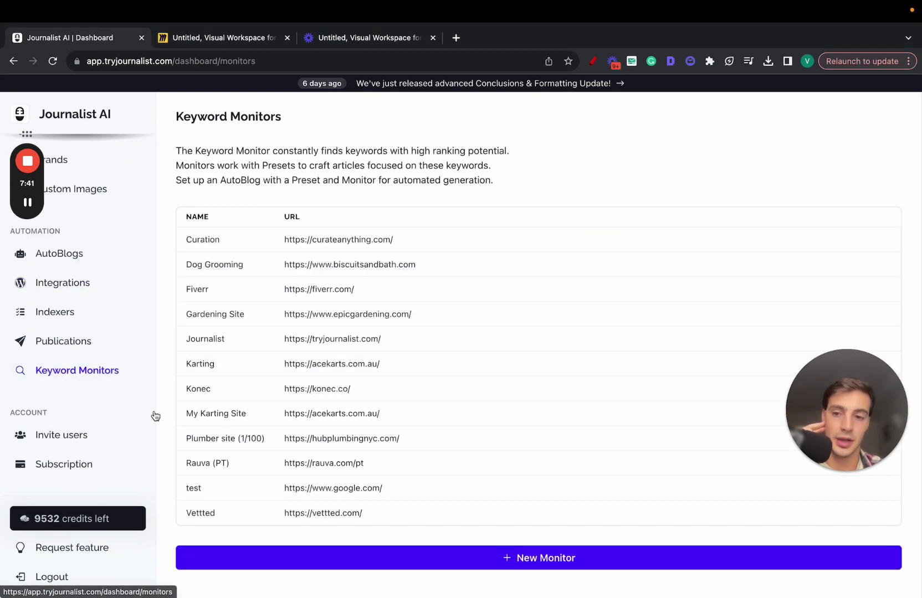
Sketch red marks over the monitors list, linking Journalist AI to the Curation URL, then clear them
{"action": "left_click", "coordinate": [593, 61]}
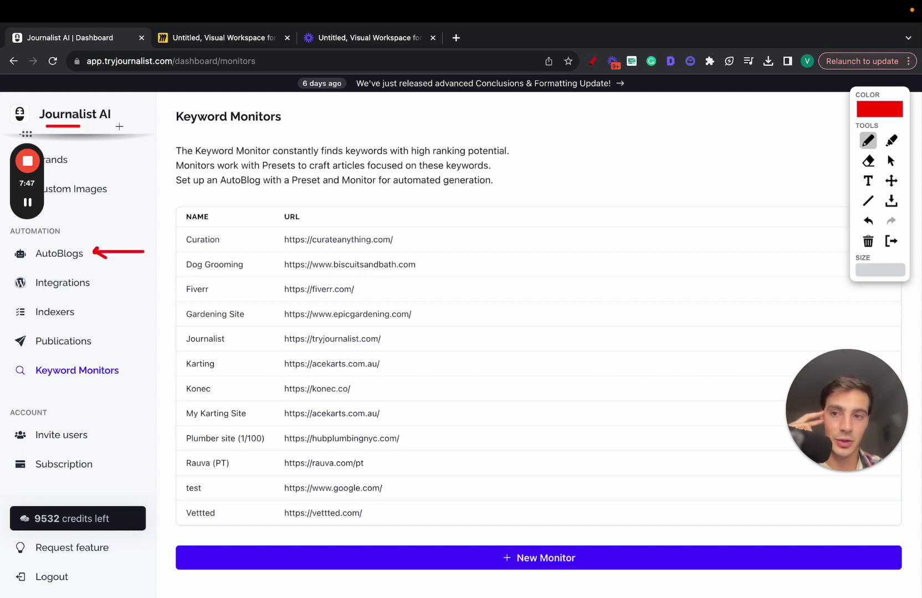
{"action": "left_click_drag", "start_coordinate": [80, 126], "coordinate": [116, 125]}
{"action": "left_click_drag", "start_coordinate": [87, 133], "coordinate": [395, 233]}
{"action": "mouse_move", "coordinate": [433, 303]}
{"action": "left_mouse_down"}
{"action": "mouse_move", "coordinate": [525, 200]}
{"action": "mouse_move", "coordinate": [444, 184]}
{"action": "left_mouse_up"}
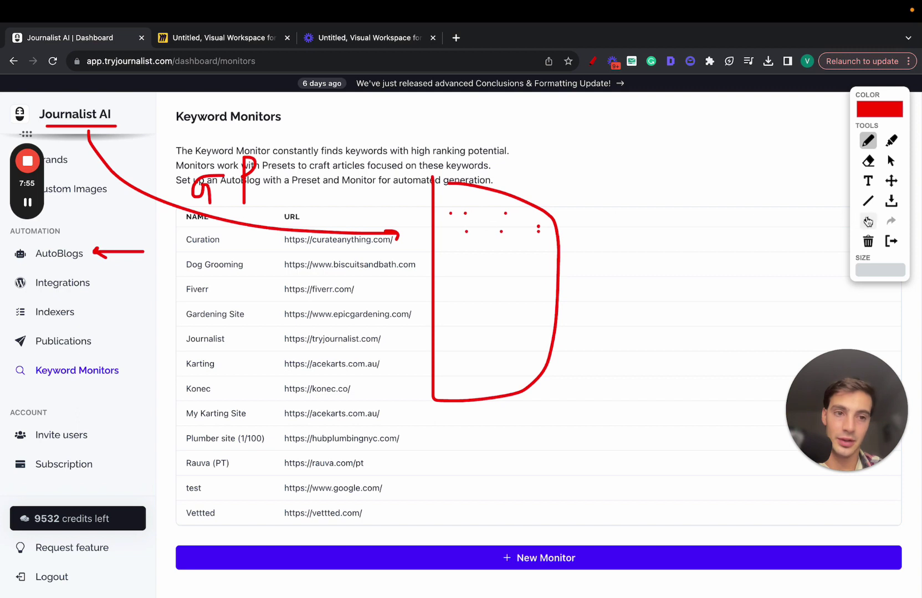
{"action": "left_click", "coordinate": [890, 241]}
Open the Curation autoblog and change its quantity from 2 to 300, keeping Every day
{"action": "left_click", "coordinate": [115, 253]}
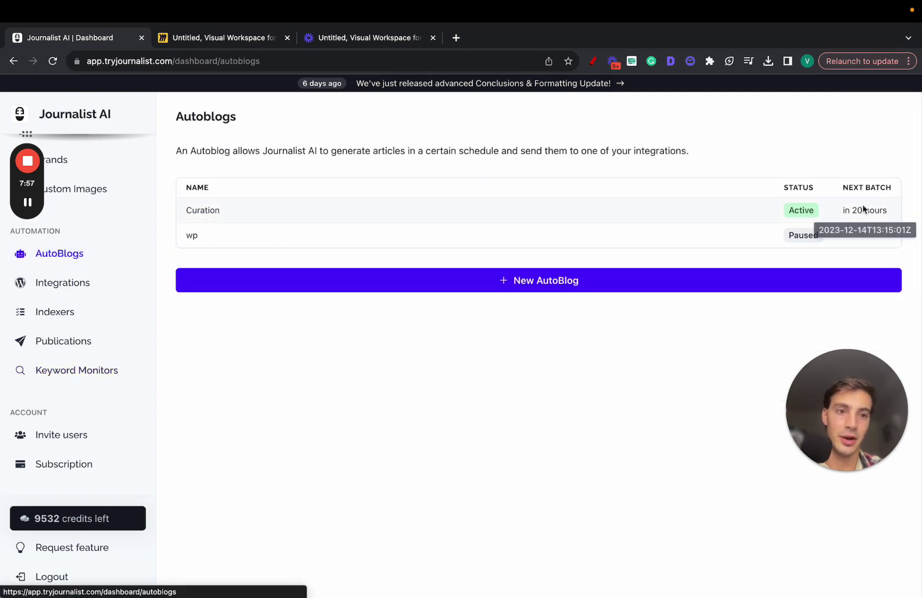
{"action": "left_click", "coordinate": [526, 211]}
{"action": "left_click", "coordinate": [631, 339]}
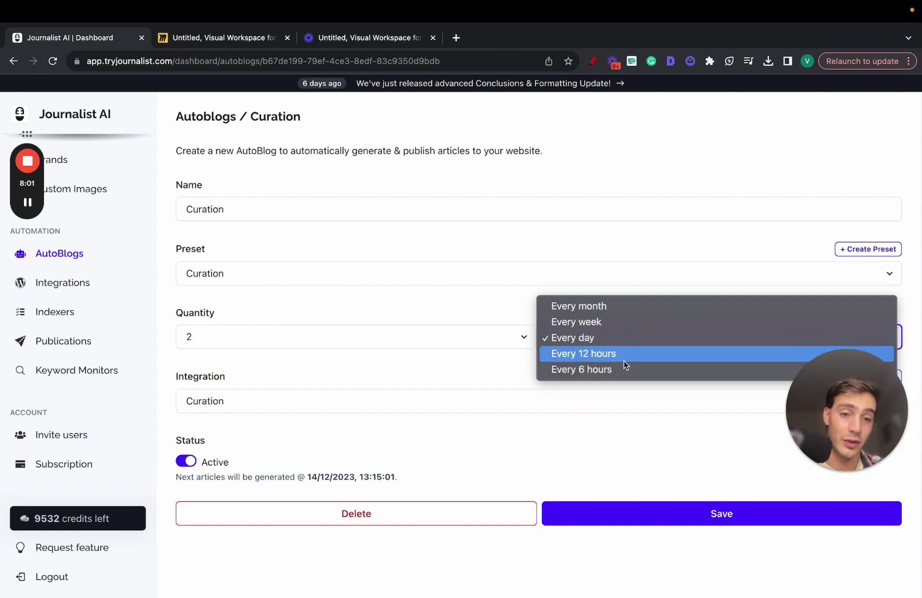
{"action": "left_click", "coordinate": [408, 315]}
{"action": "left_click", "coordinate": [378, 336]}
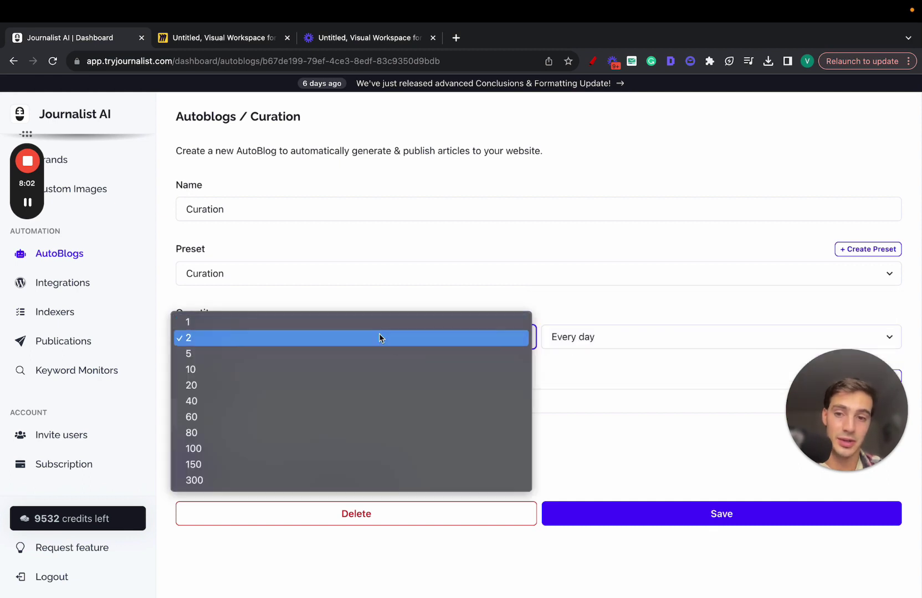
{"action": "left_click", "coordinate": [332, 480]}
{"action": "left_click", "coordinate": [568, 345]}
{"action": "left_click", "coordinate": [503, 300]}
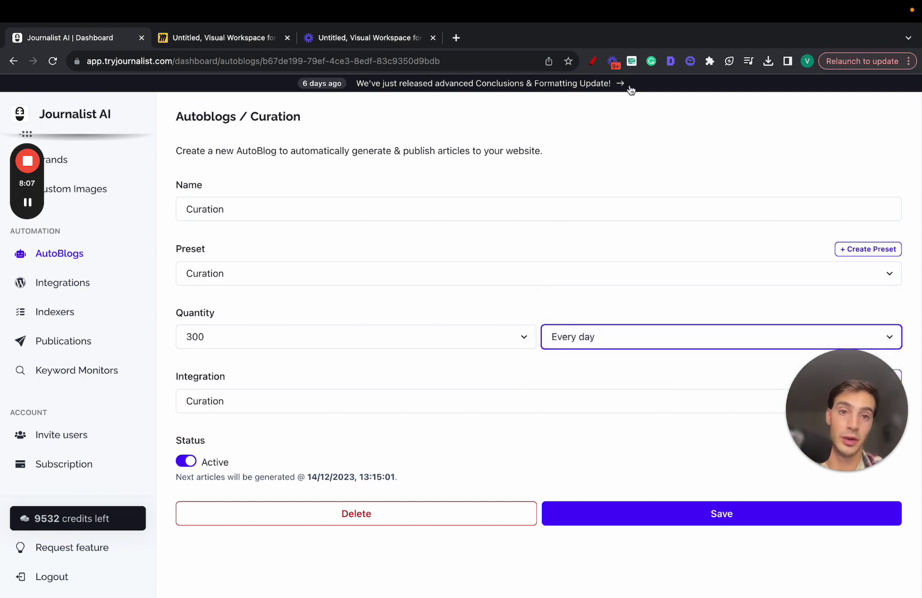
{"action": "left_click", "coordinate": [595, 63]}
Draw a red page outline with header block, title, text lines and two image blocks
{"action": "mouse_move", "coordinate": [422, 175]}
{"action": "left_mouse_down"}
{"action": "mouse_move", "coordinate": [619, 378]}
{"action": "mouse_move", "coordinate": [497, 130]}
{"action": "mouse_move", "coordinate": [423, 161]}
{"action": "left_mouse_up"}
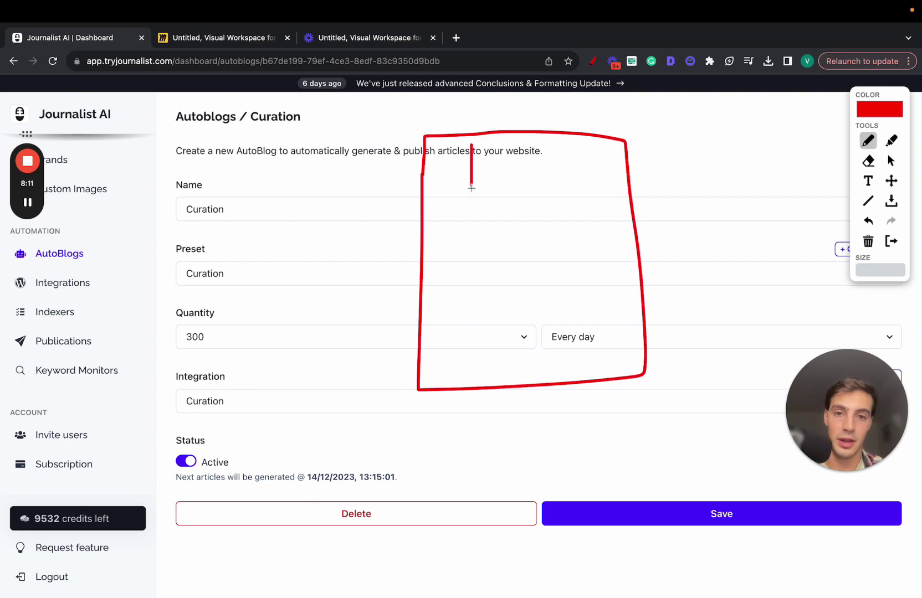
{"action": "left_click_drag", "start_coordinate": [472, 188], "coordinate": [468, 145]}
{"action": "mouse_move", "coordinate": [424, 196]}
{"action": "left_mouse_down"}
{"action": "mouse_move", "coordinate": [540, 195]}
{"action": "mouse_move", "coordinate": [411, 205]}
{"action": "mouse_move", "coordinate": [533, 229]}
{"action": "left_mouse_up"}
{"action": "left_click_drag", "start_coordinate": [533, 228], "coordinate": [463, 228]}
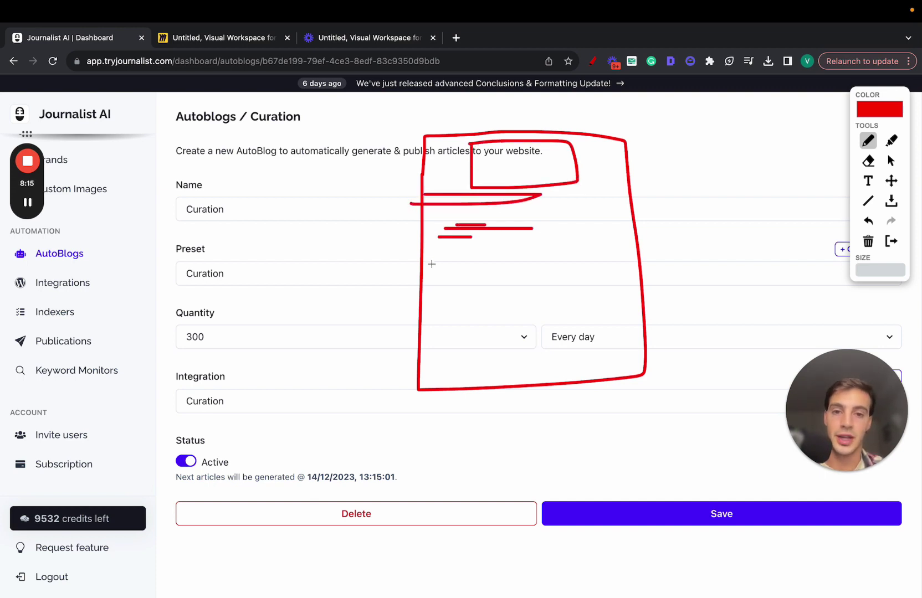
{"action": "mouse_move", "coordinate": [432, 264]}
{"action": "left_mouse_down"}
{"action": "mouse_move", "coordinate": [470, 265]}
{"action": "mouse_move", "coordinate": [428, 258]}
{"action": "left_mouse_up"}
{"action": "mouse_move", "coordinate": [490, 289]}
{"action": "left_mouse_down"}
{"action": "mouse_move", "coordinate": [527, 302]}
{"action": "mouse_move", "coordinate": [490, 287]}
{"action": "left_mouse_up"}
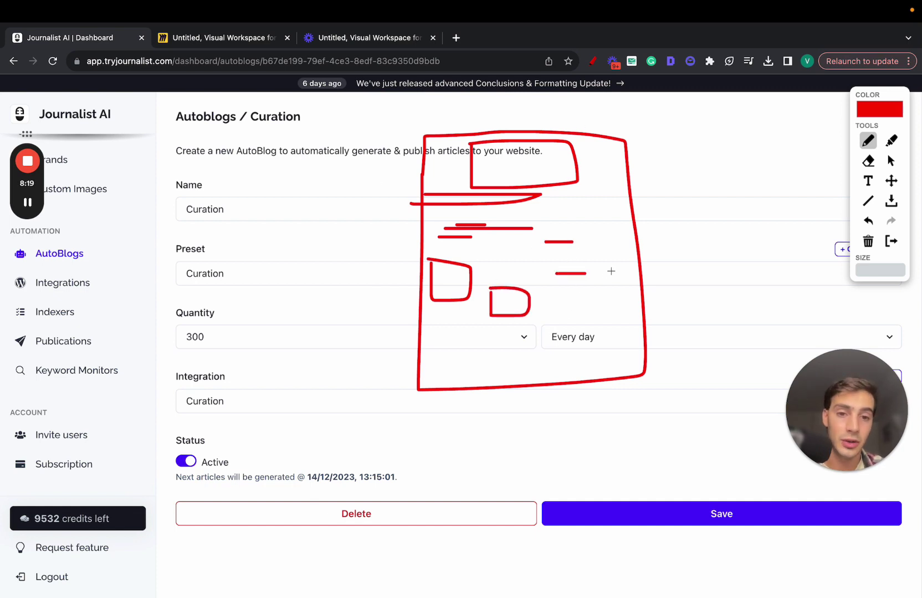
Add two arrows pointing to the B label and write the letter H beside it
{"action": "left_click_drag", "start_coordinate": [626, 252], "coordinate": [696, 223]}
{"action": "left_click_drag", "start_coordinate": [565, 242], "coordinate": [665, 203]}
{"action": "left_click_drag", "start_coordinate": [722, 204], "coordinate": [722, 235]}
{"action": "mouse_move", "coordinate": [722, 222]}
{"action": "left_mouse_down"}
{"action": "mouse_move", "coordinate": [759, 209]}
{"action": "mouse_move", "coordinate": [756, 247]}
{"action": "left_mouse_up"}
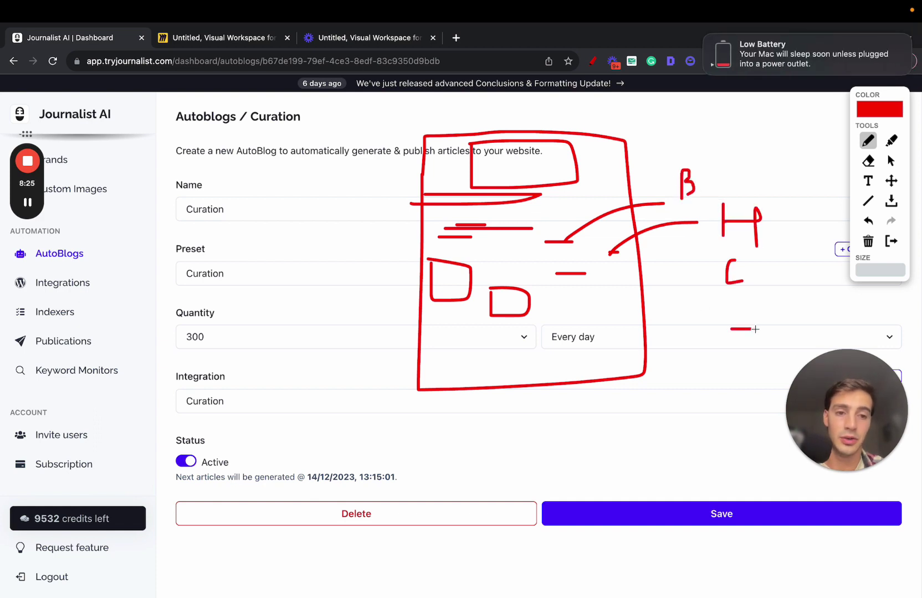
Add a dash, curved arrow, bottom line and Status arrow, and underline the tryjournalist.com address
{"action": "left_click_drag", "start_coordinate": [454, 365], "coordinate": [494, 364]}
{"action": "left_click_drag", "start_coordinate": [452, 344], "coordinate": [338, 322]}
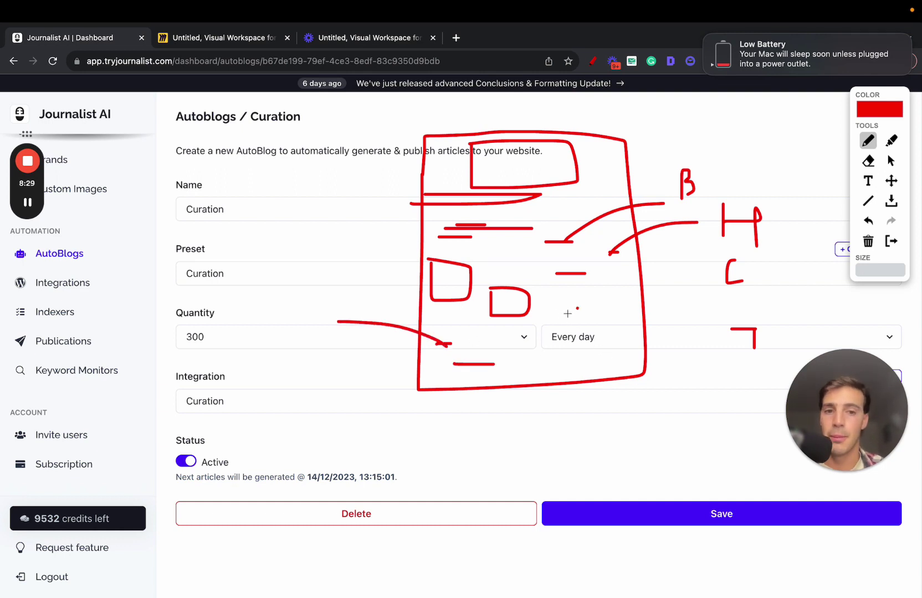
{"action": "left_click_drag", "start_coordinate": [501, 372], "coordinate": [602, 372]}
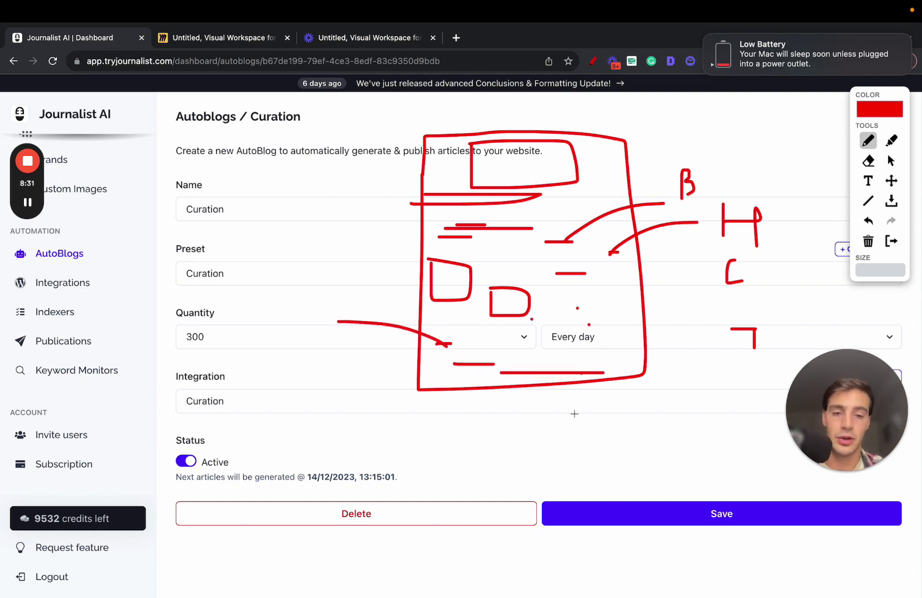
{"action": "left_click_drag", "start_coordinate": [548, 449], "coordinate": [493, 466]}
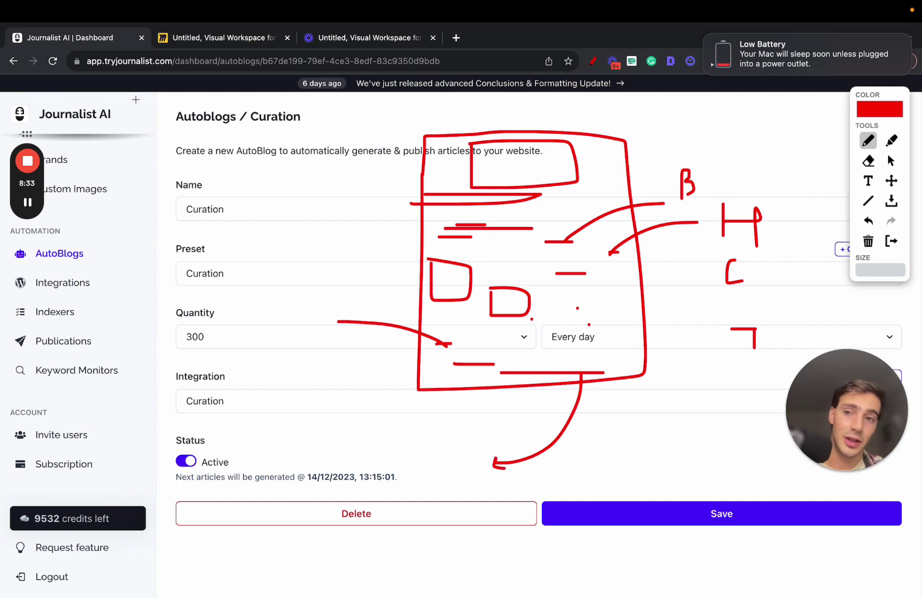
{"action": "left_click_drag", "start_coordinate": [107, 60], "coordinate": [209, 62]}
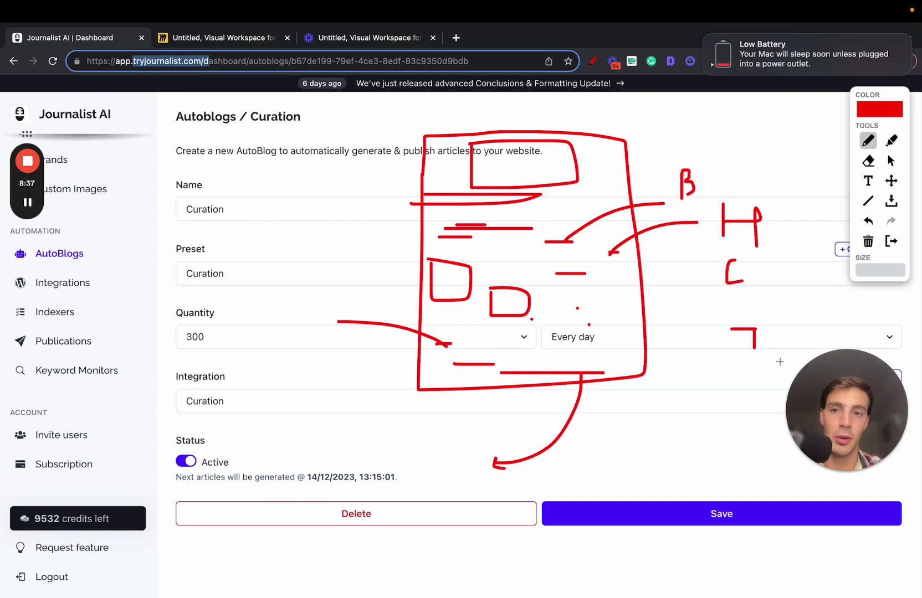
{"action": "left_click_drag", "start_coordinate": [839, 421], "coordinate": [70, 302]}
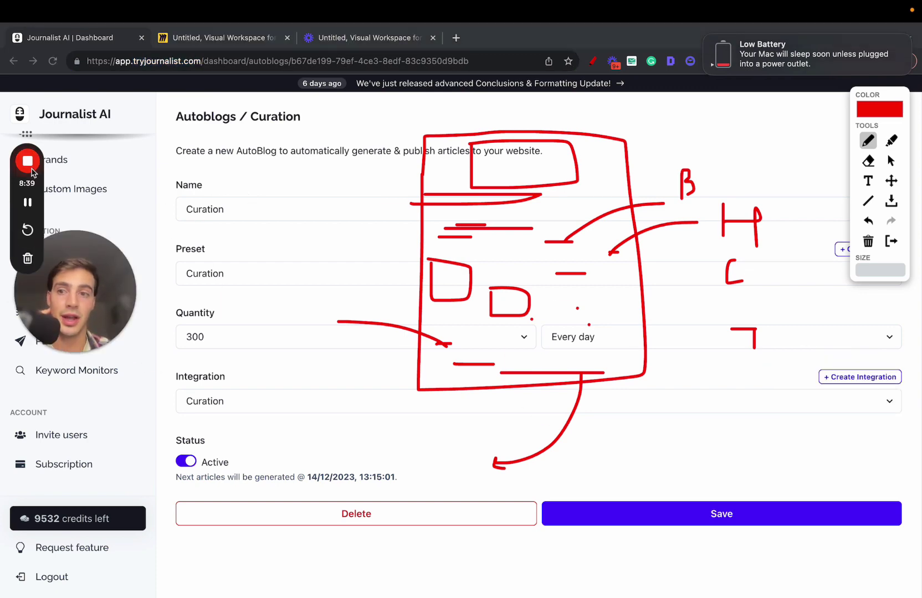